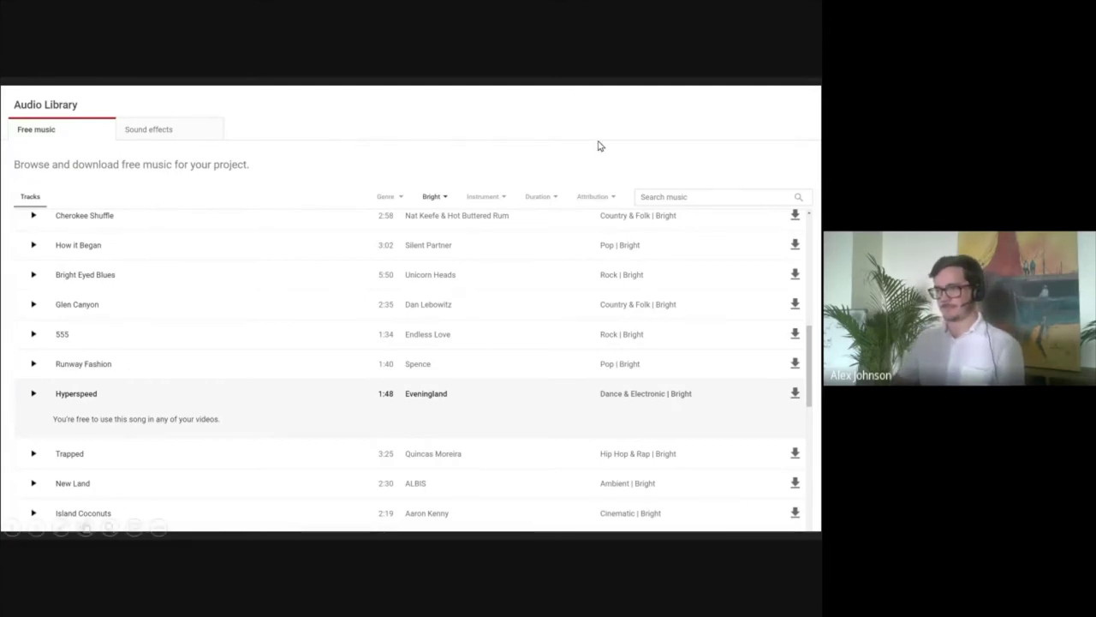
# - Switch to iMovie and create a new Movie project
pyautogui.hotkey('alt', 'Tab')
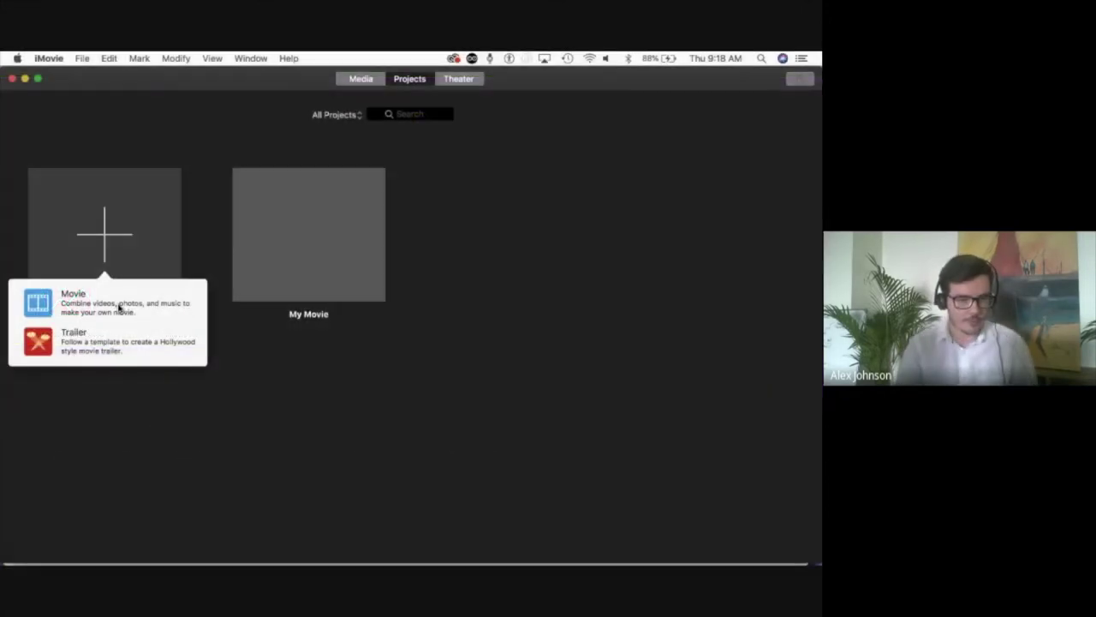
pyautogui.click(119, 306)
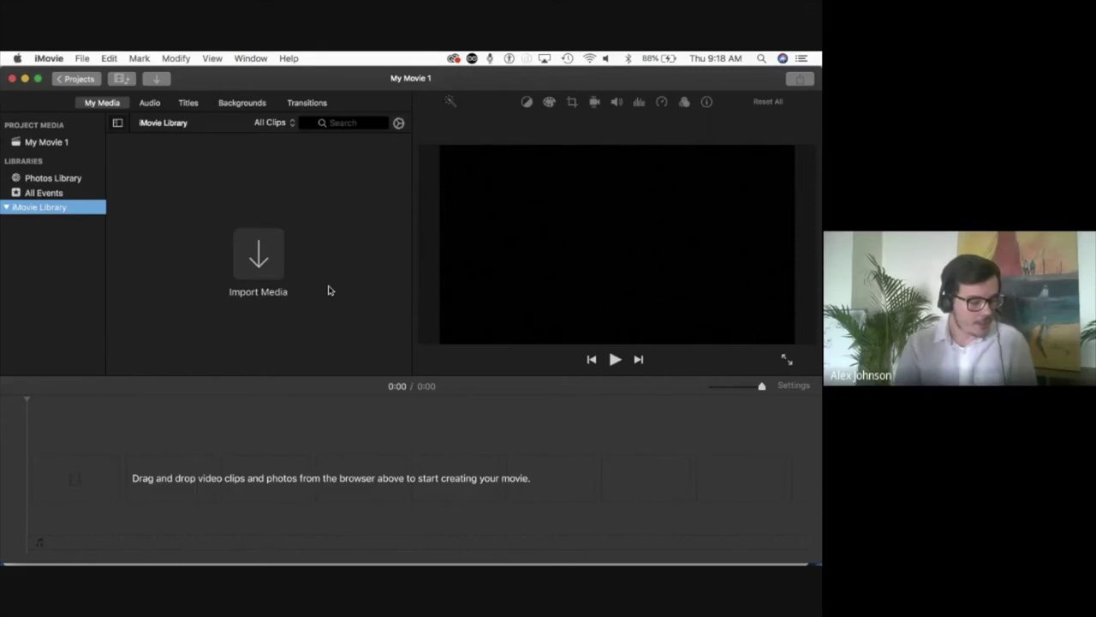
pyautogui.click(324, 514)
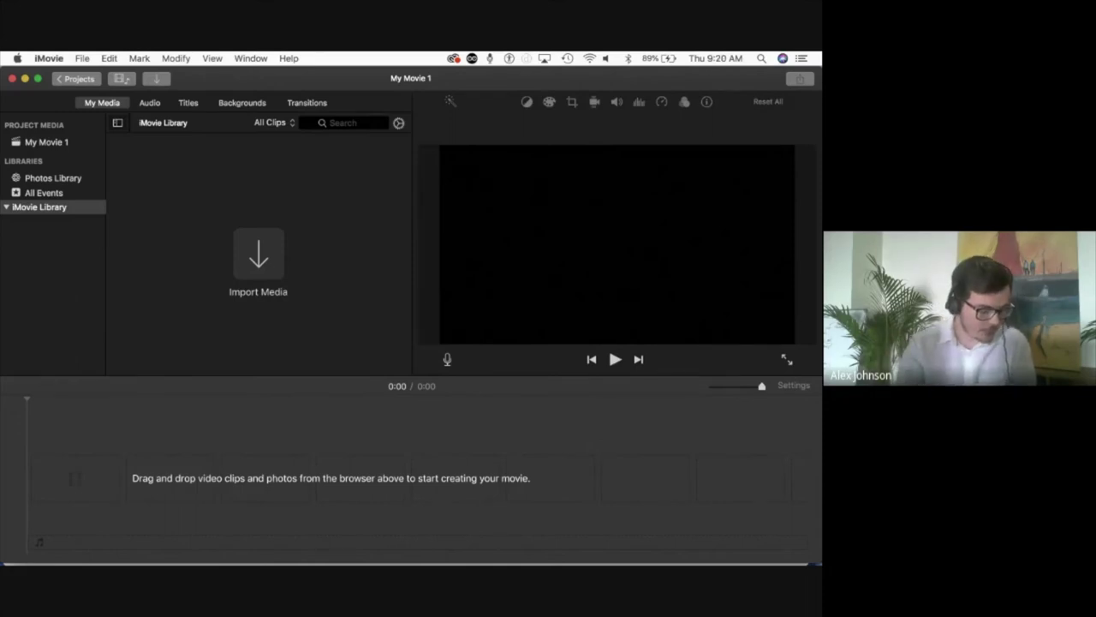
# - Review the source media files in the iMovie Demo folder in Finder and return to the iMovie project
pyautogui.click(72, 559)
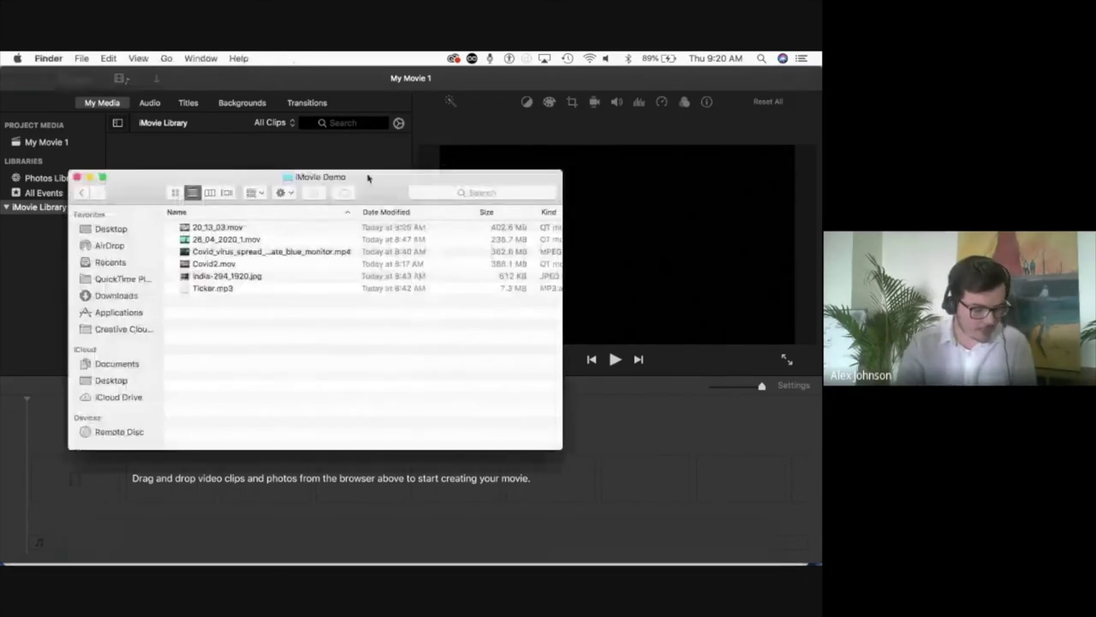
pyautogui.press('super+a')
pyautogui.moveTo(250, 179); pyautogui.dragTo(627, 140)
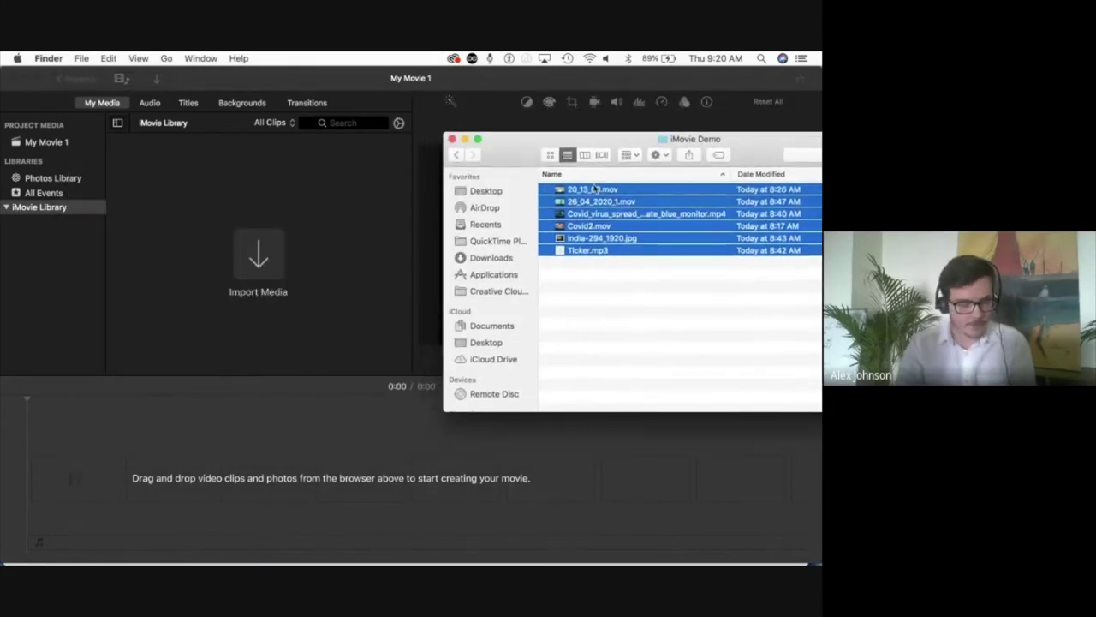
pyautogui.moveTo(596, 188)
pyautogui.mouseDown()
pyautogui.moveTo(613, 221)
pyautogui.moveTo(282, 246)
pyautogui.moveTo(273, 261)
pyautogui.moveTo(805, 231)
pyautogui.moveTo(644, 182)
pyautogui.moveTo(589, 191)
pyautogui.mouseUp()
pyautogui.click(591, 189)
pyautogui.click(573, 303)
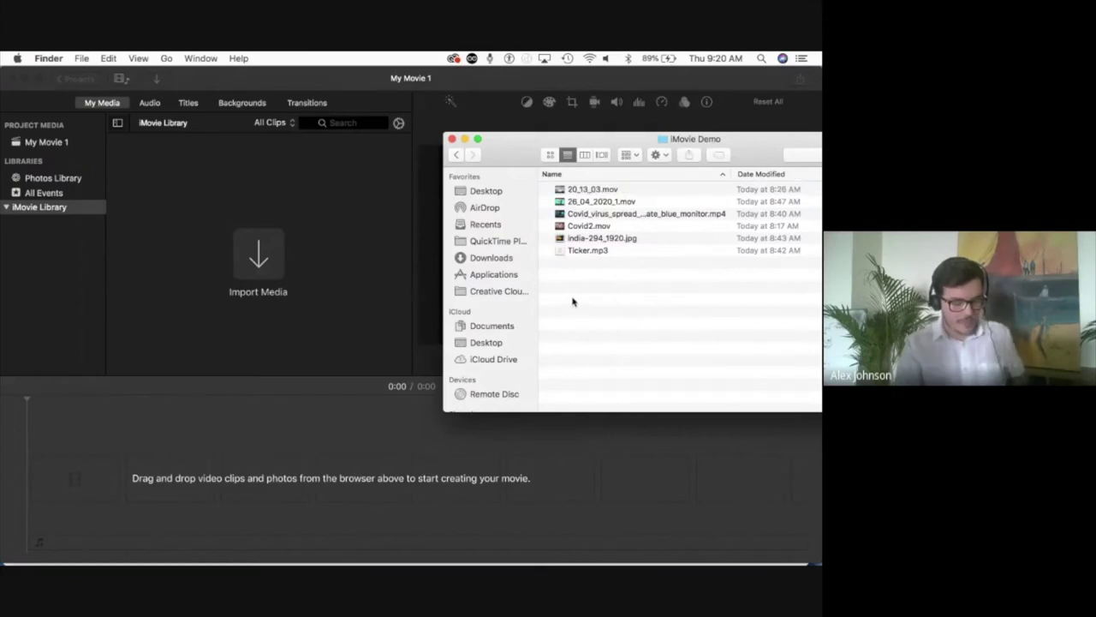
pyautogui.click(591, 250)
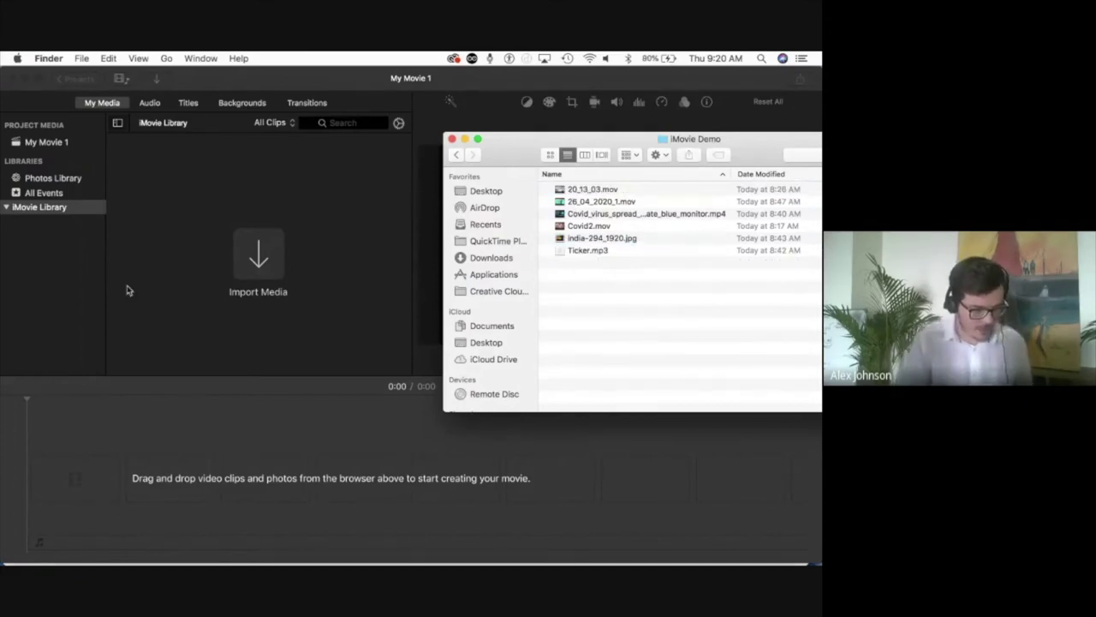
pyautogui.click(126, 290)
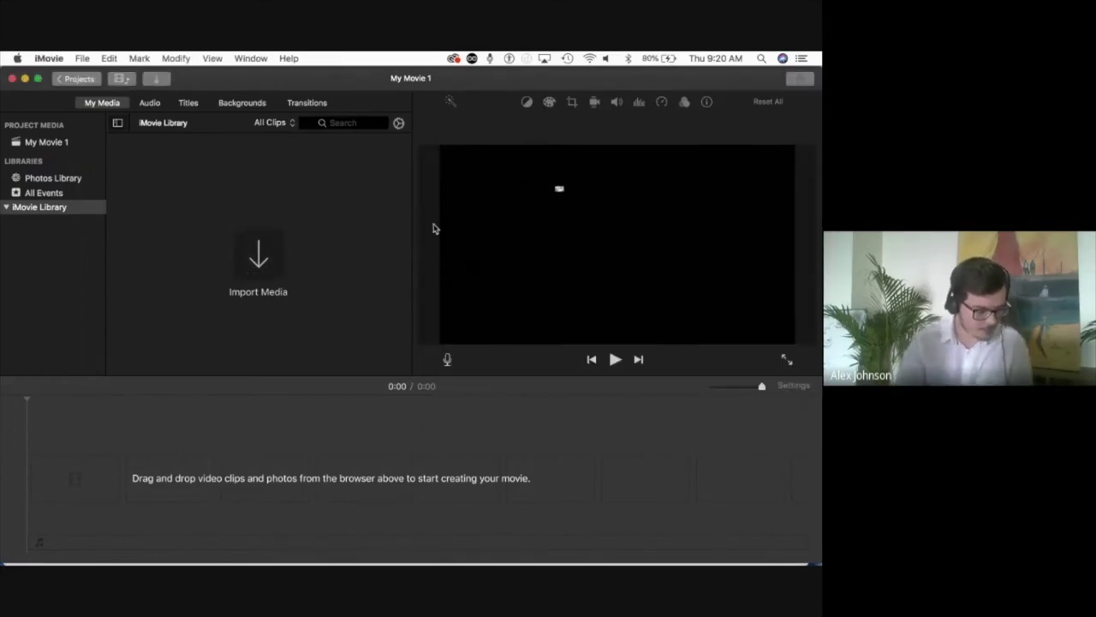
# - Start a media import and find the contents of the iMovie Demo folder inside the home folder's Desktop
pyautogui.click(257, 257)
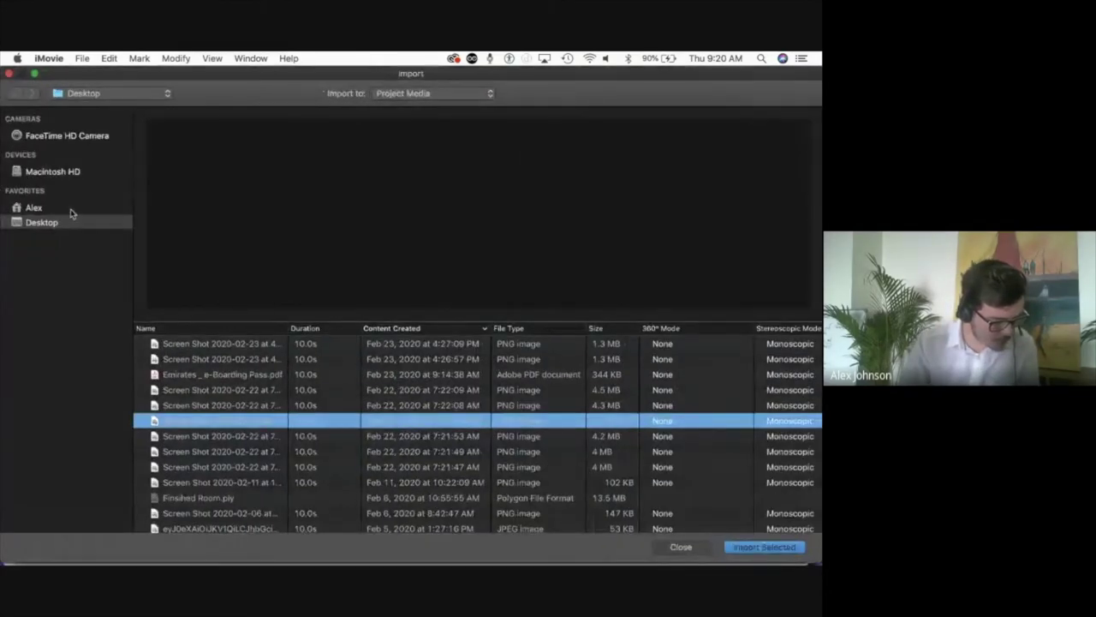
pyautogui.click(34, 208)
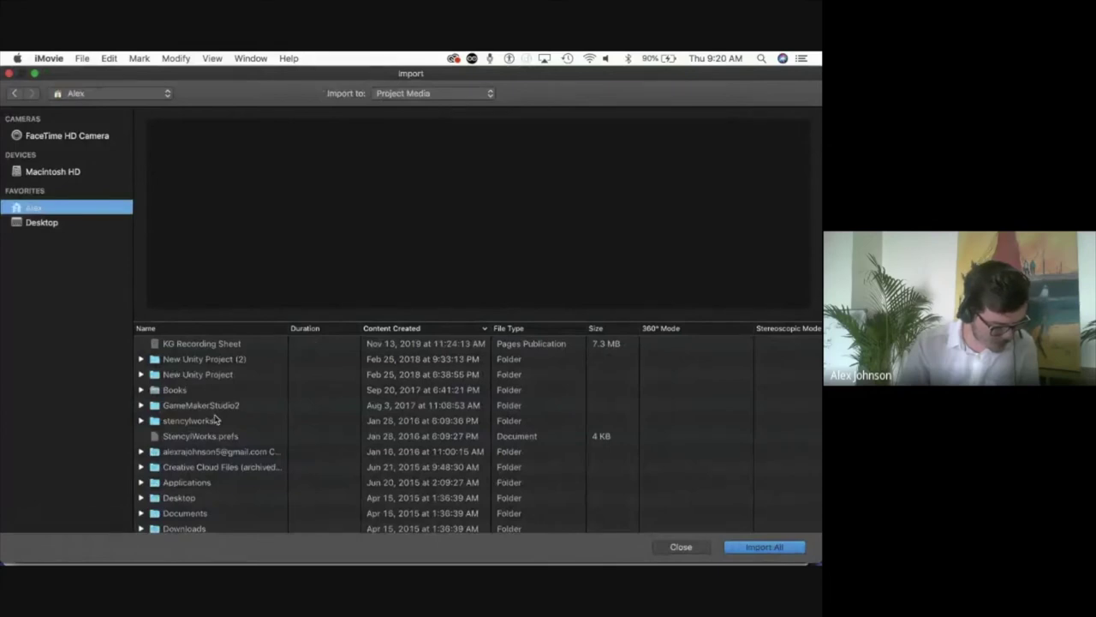
pyautogui.click(177, 528)
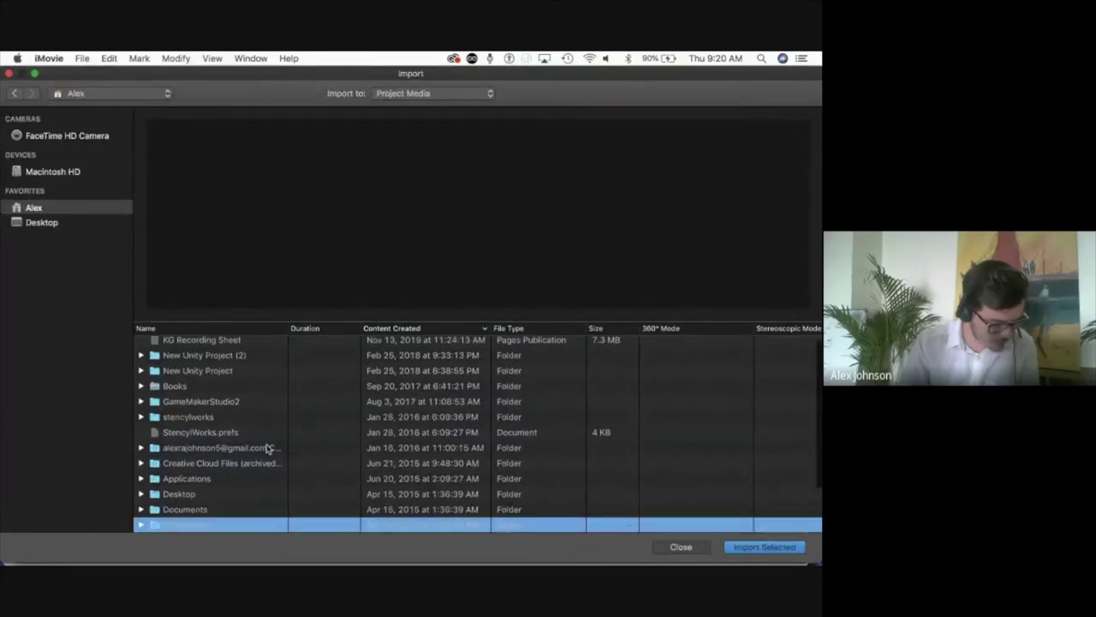
pyautogui.click(140, 507)
pyautogui.click(150, 496)
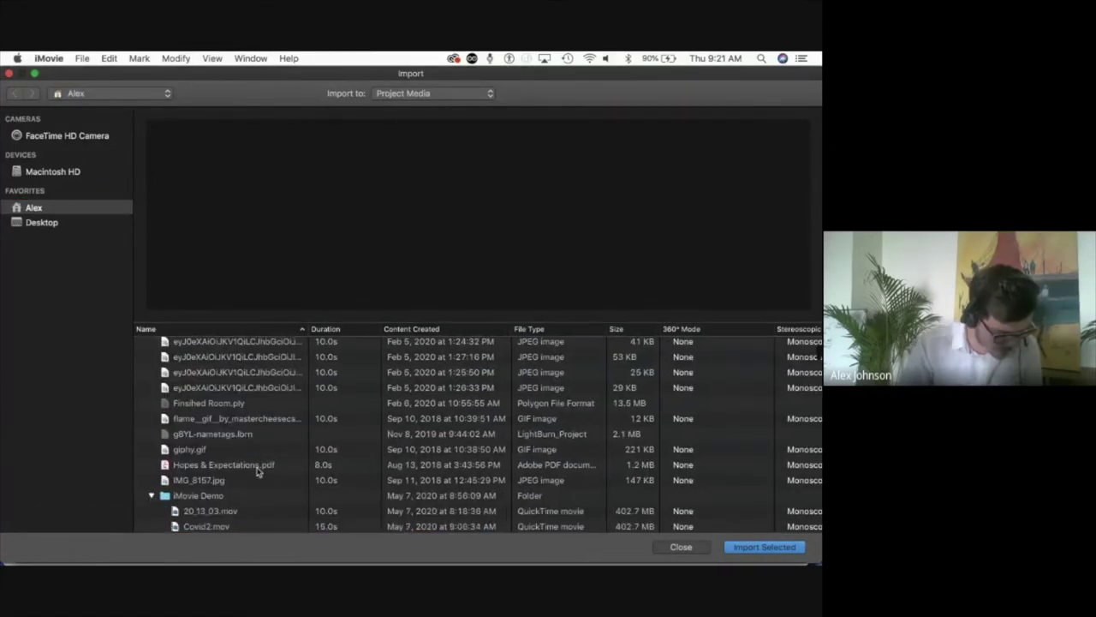
pyautogui.scroll(-3, 257, 471)
pyautogui.scroll(-2, 257, 472)
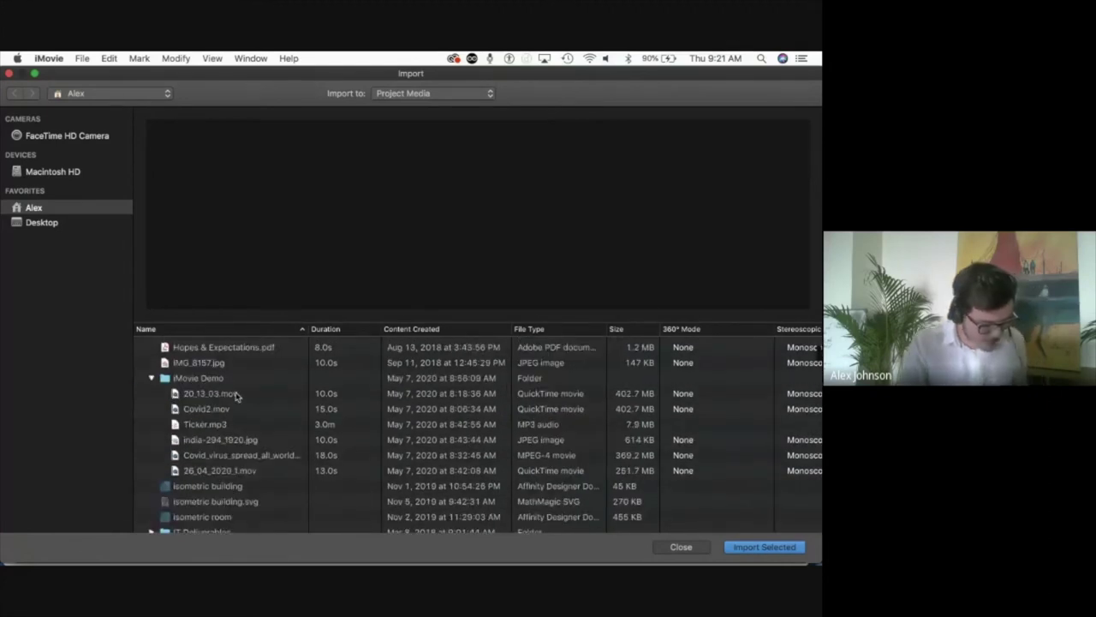
# - Import all files of the iMovie Demo folder, from 20_13_03.mov to 26_04_2020_1.mov, into the project media
pyautogui.click(237, 395)
pyautogui.keyDown('shift'); pyautogui.click(248, 472); pyautogui.keyUp('shift')
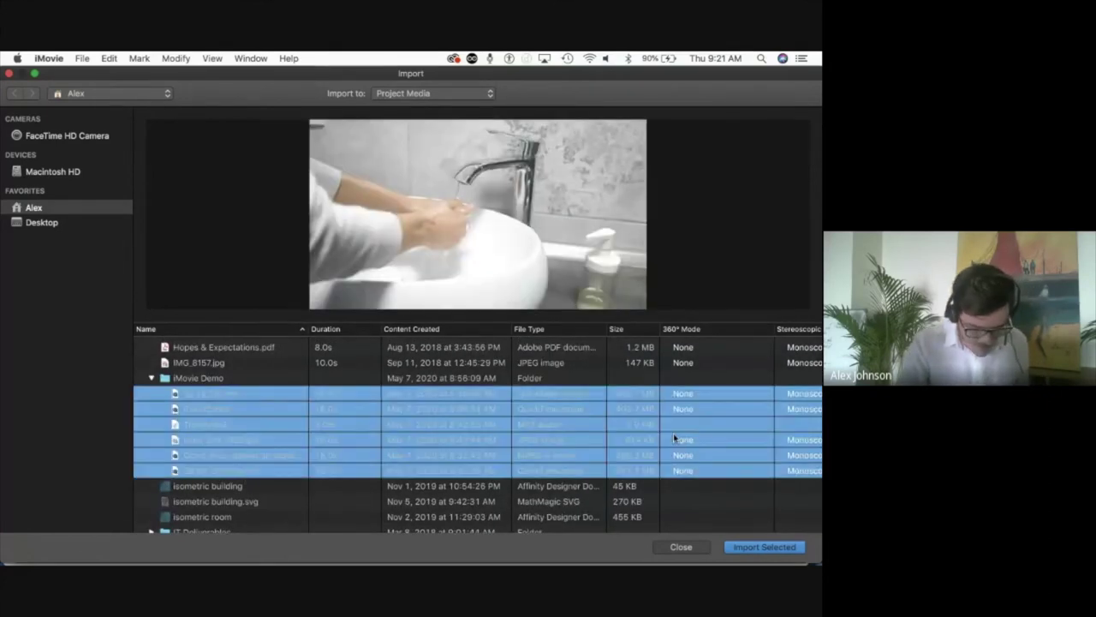
pyautogui.click(773, 550)
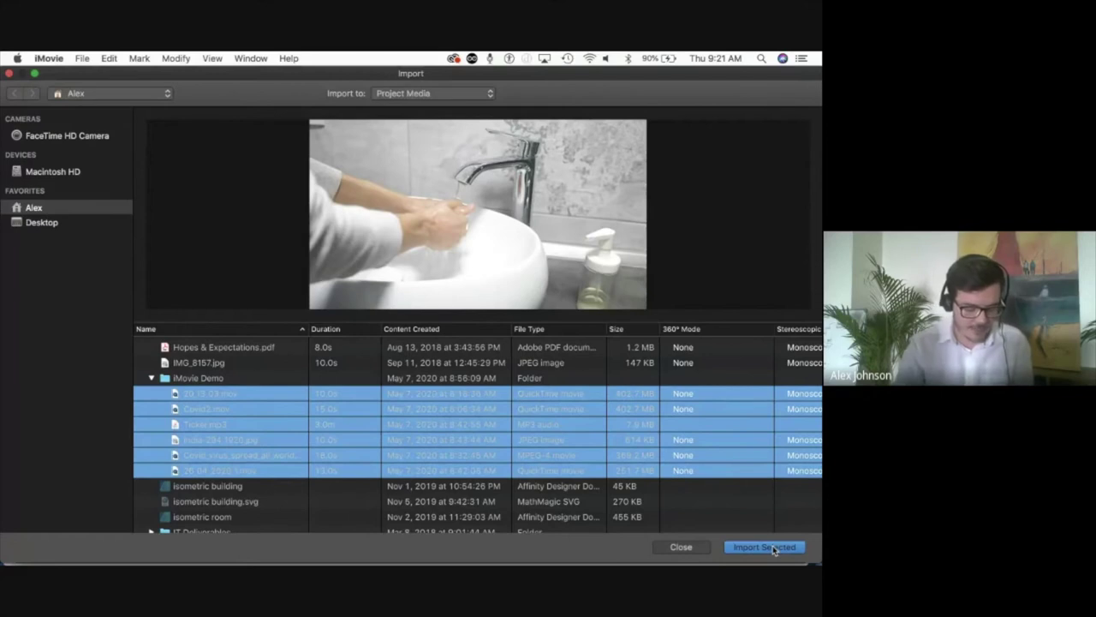
pyautogui.click(747, 555)
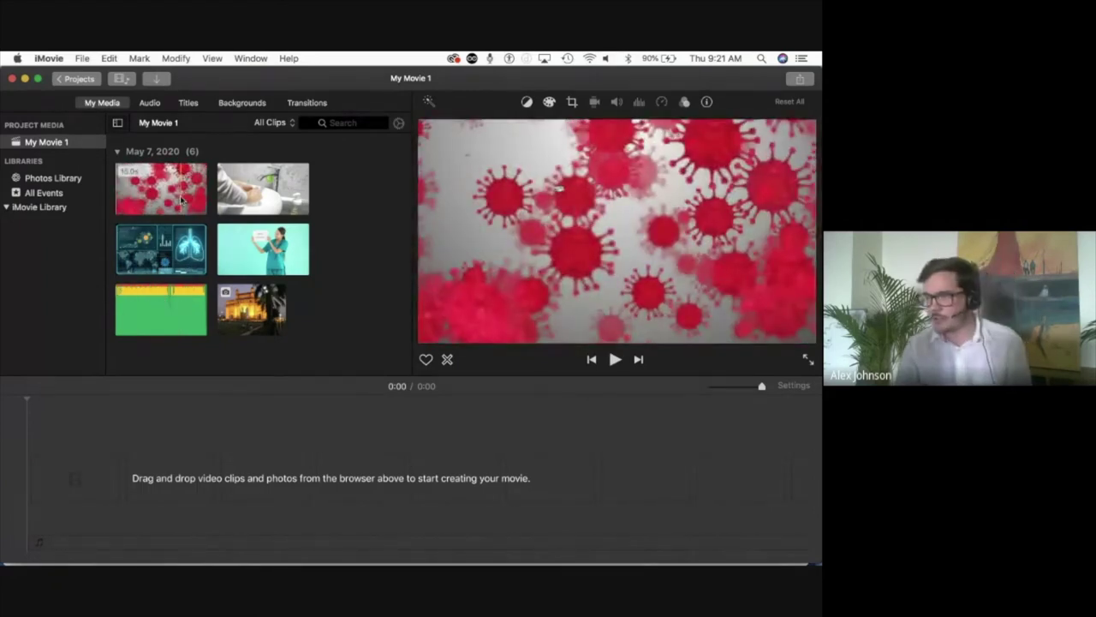
# - Place the red virus clip, the hand-washing clip and the lung graphics clip one after another in the timeline
pyautogui.moveTo(158, 187); pyautogui.dragTo(78, 458)
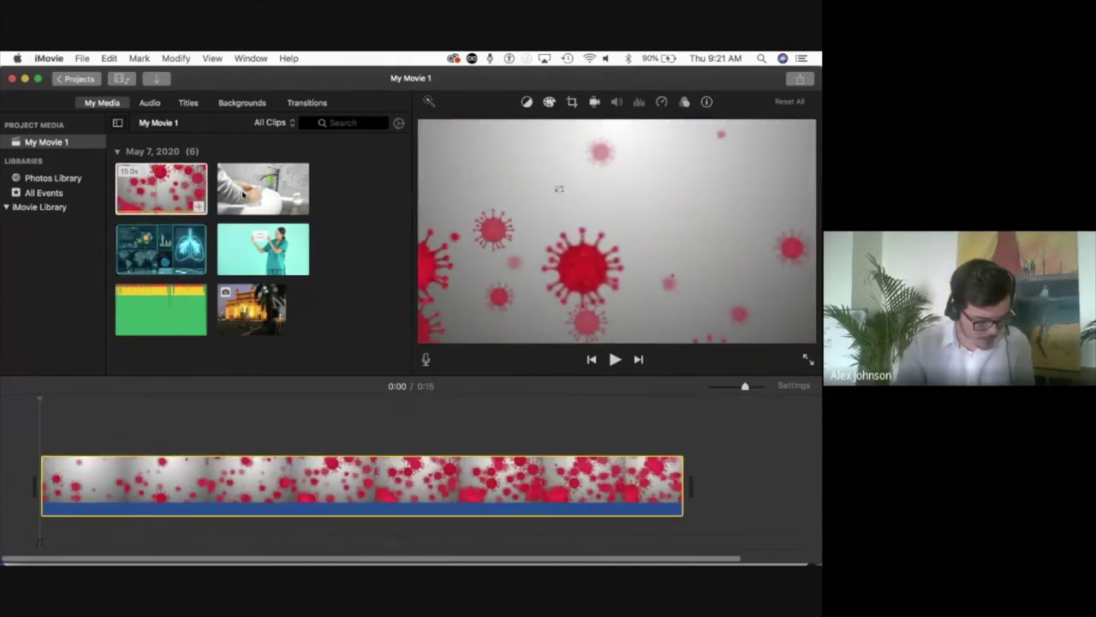
pyautogui.moveTo(243, 196); pyautogui.dragTo(719, 470)
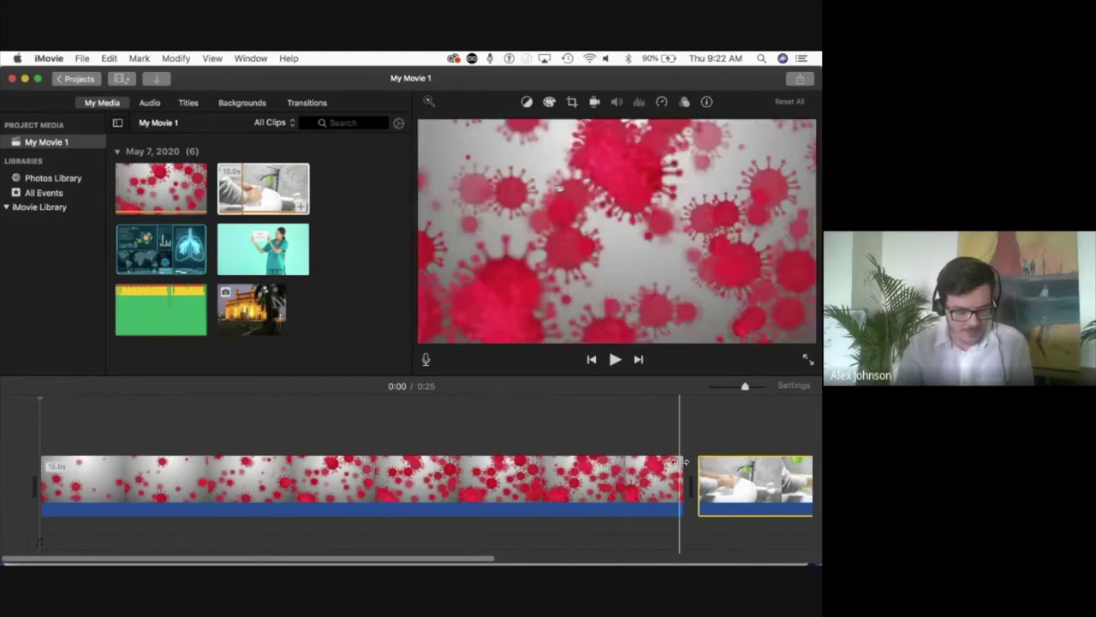
pyautogui.hscroll(3, 668, 446)
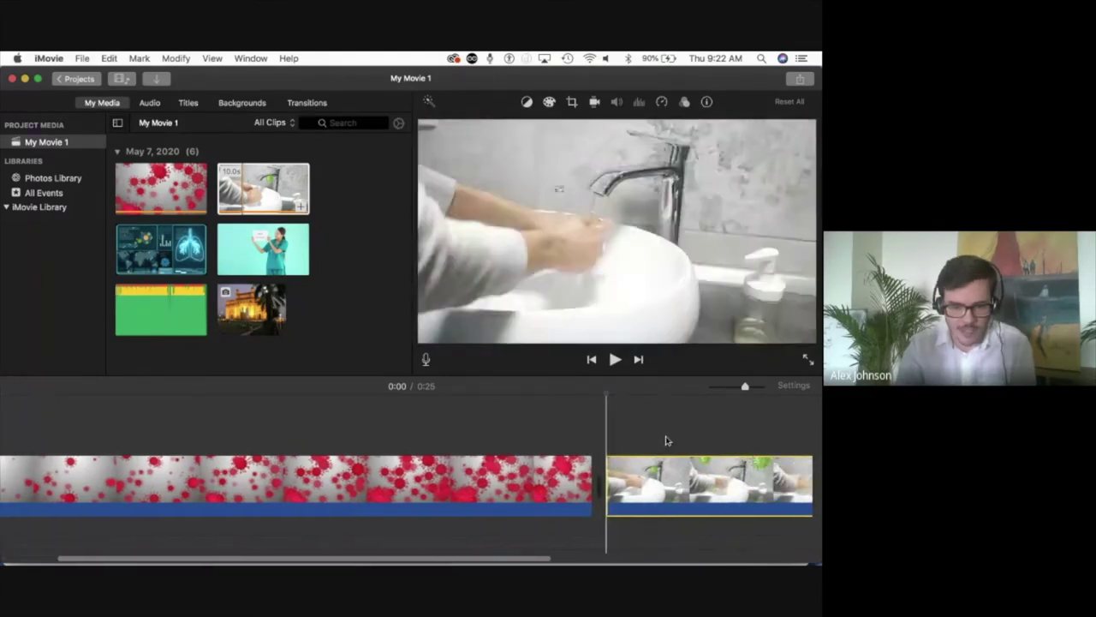
pyautogui.hscroll(-5, 666, 440)
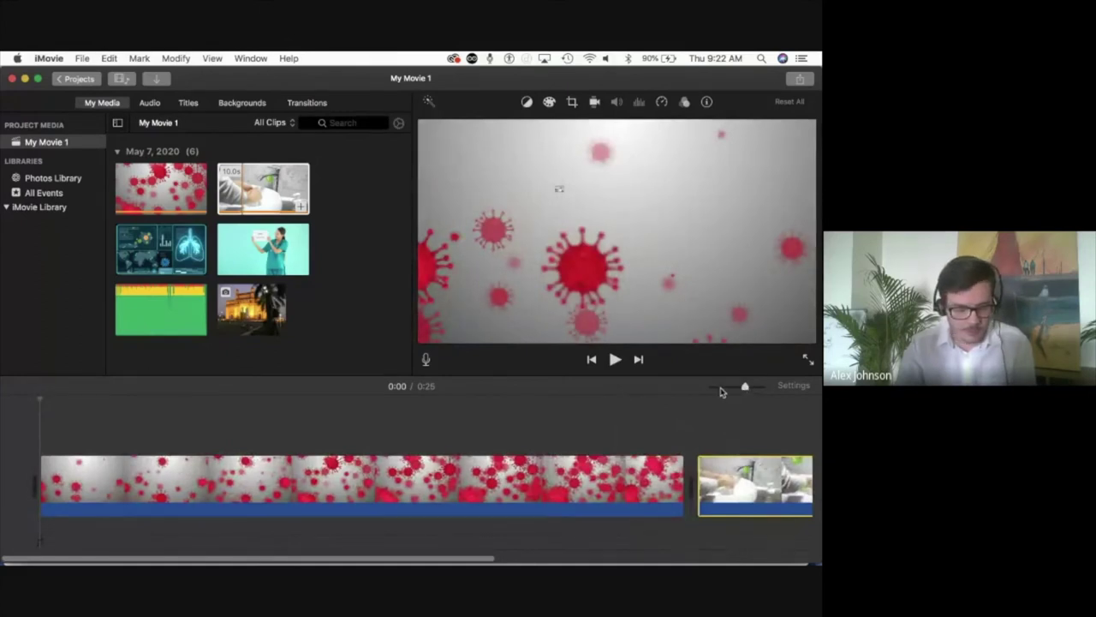
pyautogui.moveTo(744, 389); pyautogui.dragTo(728, 390)
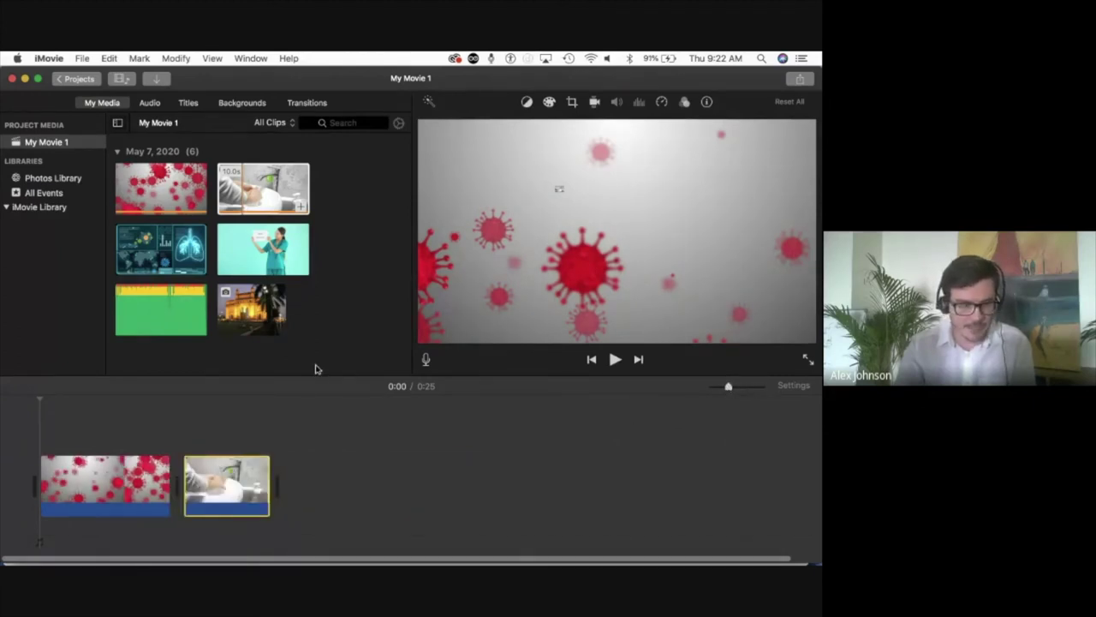
pyautogui.moveTo(154, 265)
pyautogui.mouseDown()
pyautogui.moveTo(293, 323)
pyautogui.moveTo(372, 472)
pyautogui.moveTo(327, 493)
pyautogui.mouseUp()
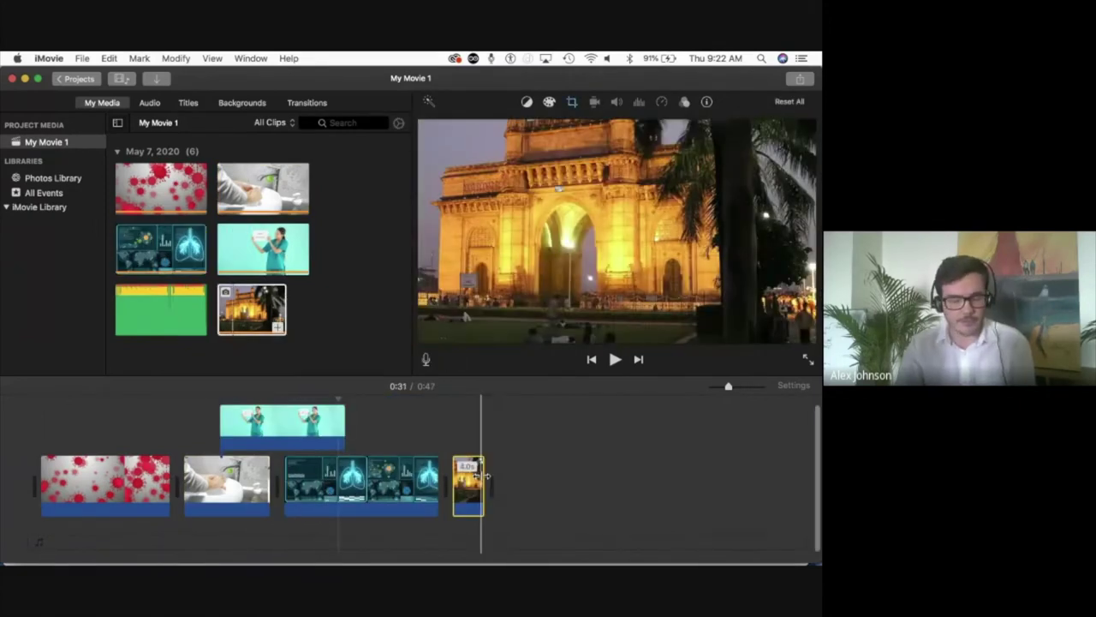
# - Lengthen the illuminated monument photo at the timeline's end and move the doctor clip directly above its start
pyautogui.moveTo(485, 475); pyautogui.dragTo(557, 471)
pyautogui.moveTo(236, 422); pyautogui.dragTo(469, 423)
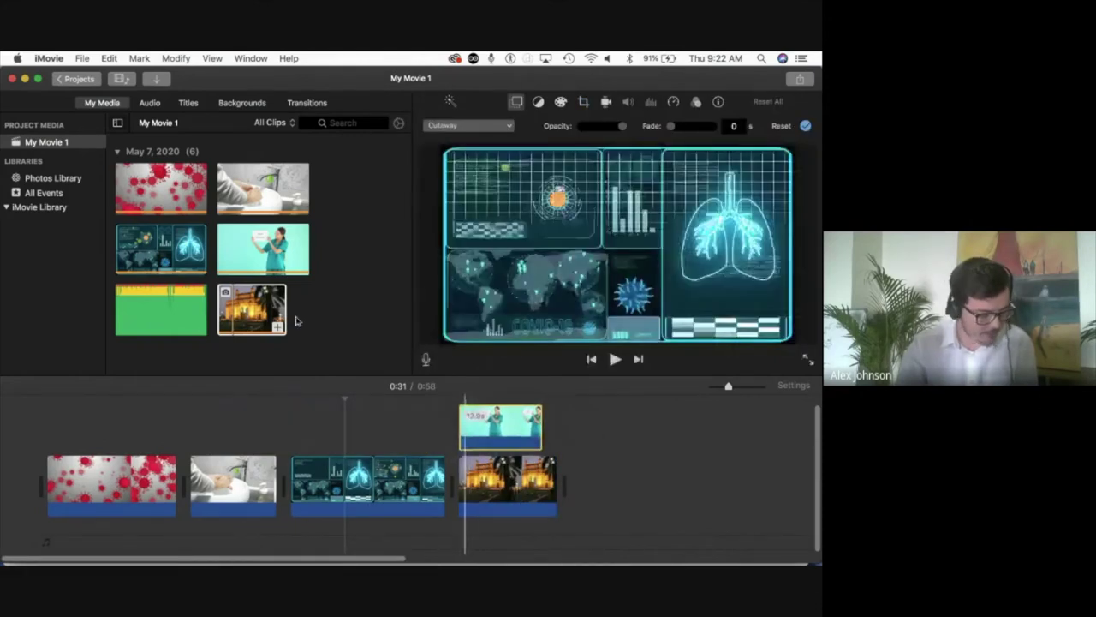
# - Add the Ticker music below the clips, starting at the beginning of the movie
pyautogui.moveTo(158, 310); pyautogui.dragTo(35, 542)
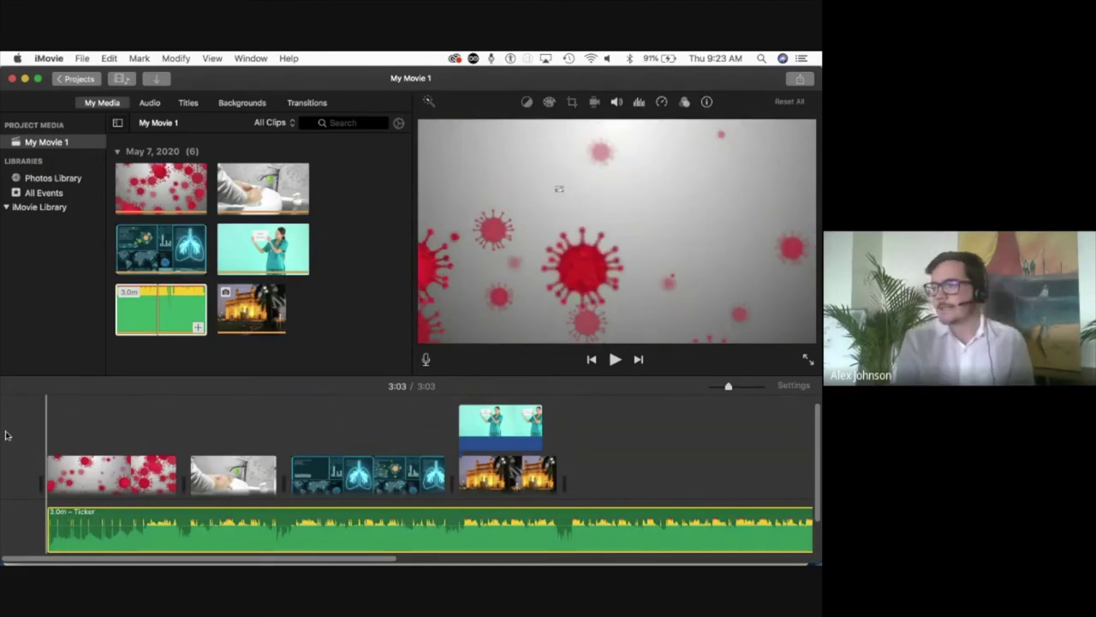
# - Trim the end of the opening virus clip so that it lasts about 10 seconds
pyautogui.click(77, 471)
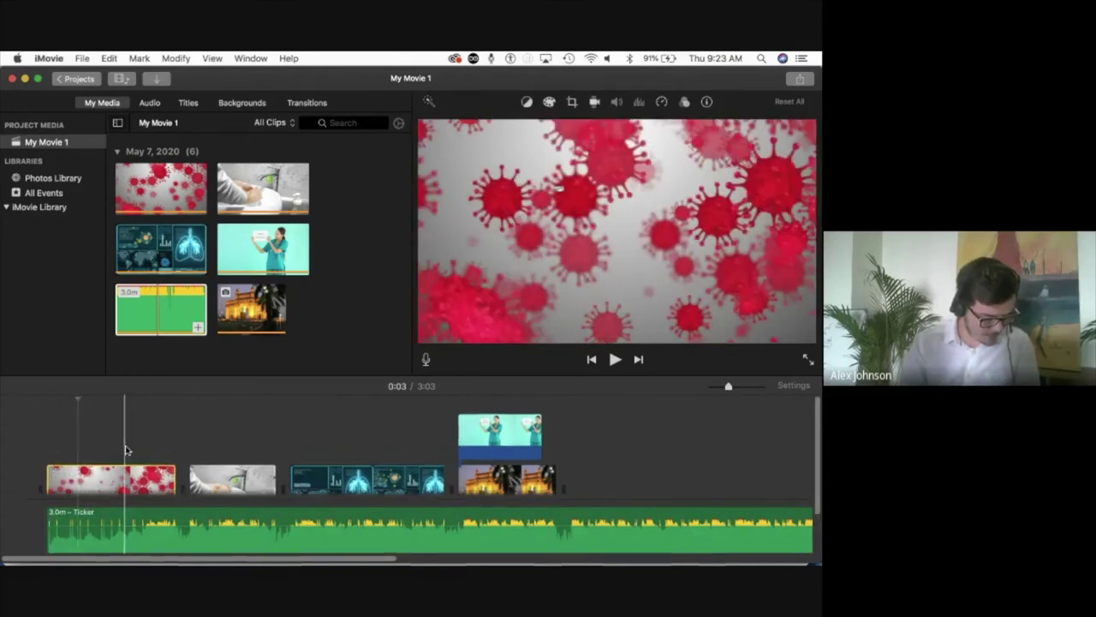
pyautogui.scroll(-2, 138, 433)
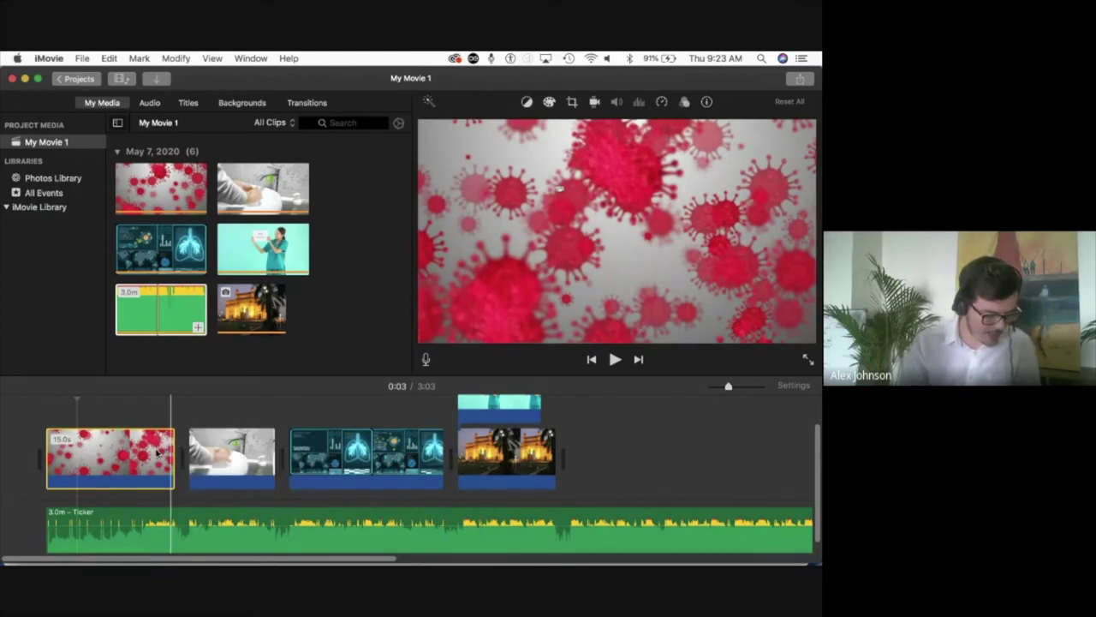
pyautogui.moveTo(172, 451); pyautogui.dragTo(128, 452)
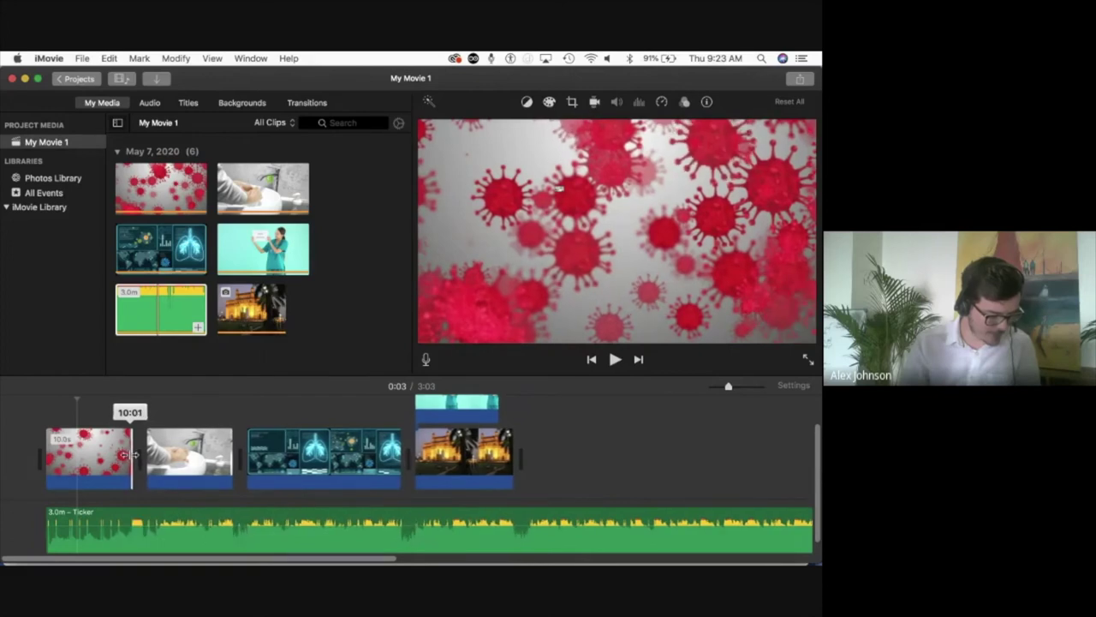
pyautogui.moveTo(129, 455); pyautogui.dragTo(128, 454)
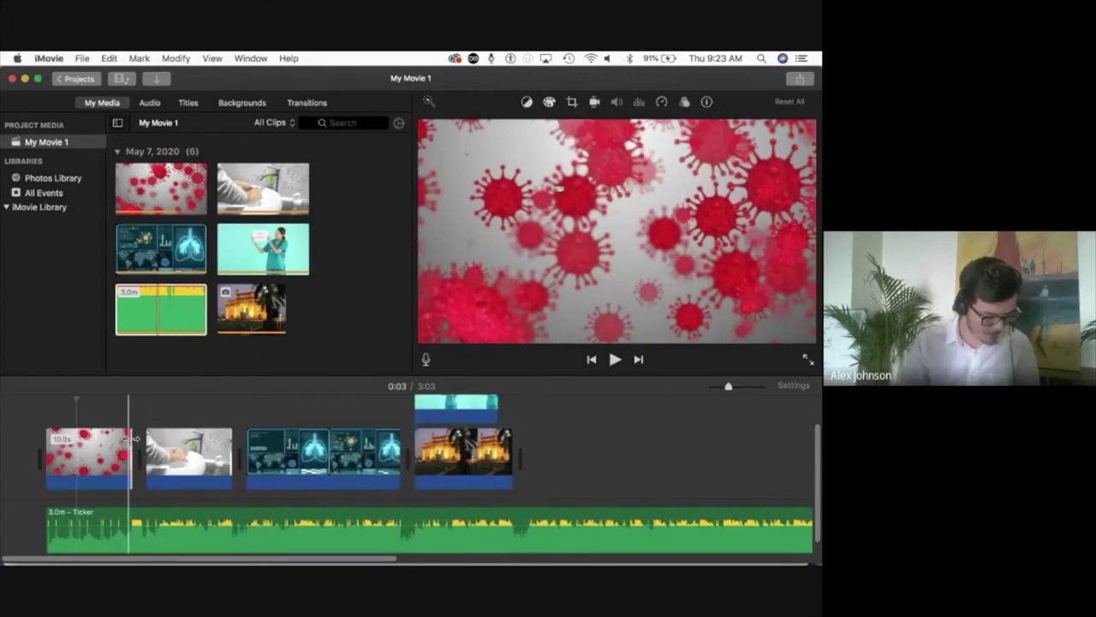
pyautogui.click(118, 456)
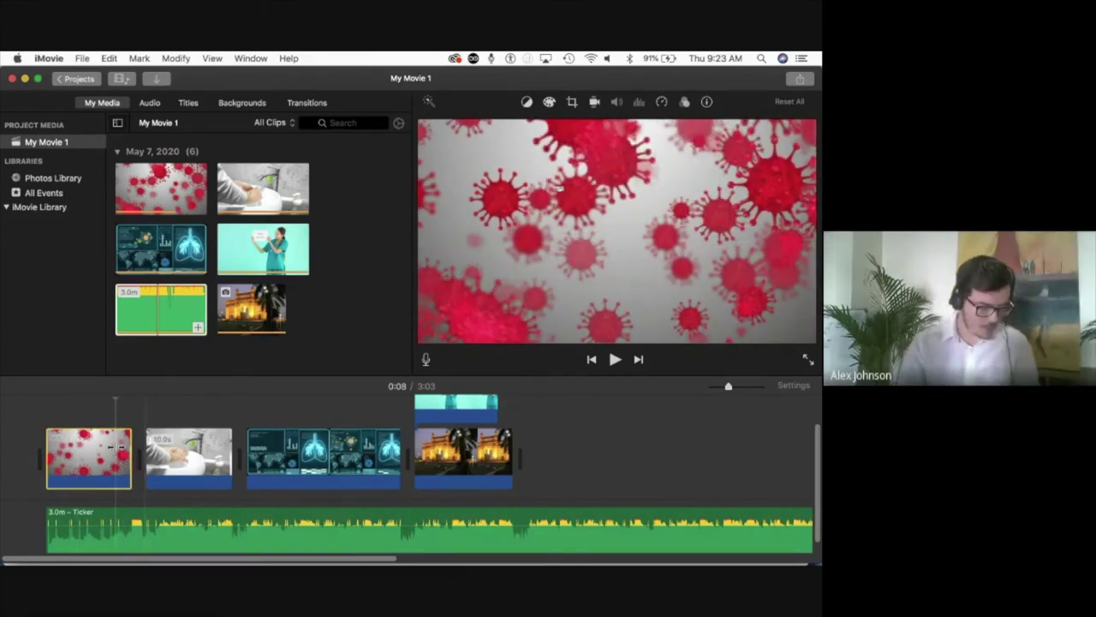
pyautogui.click(180, 458)
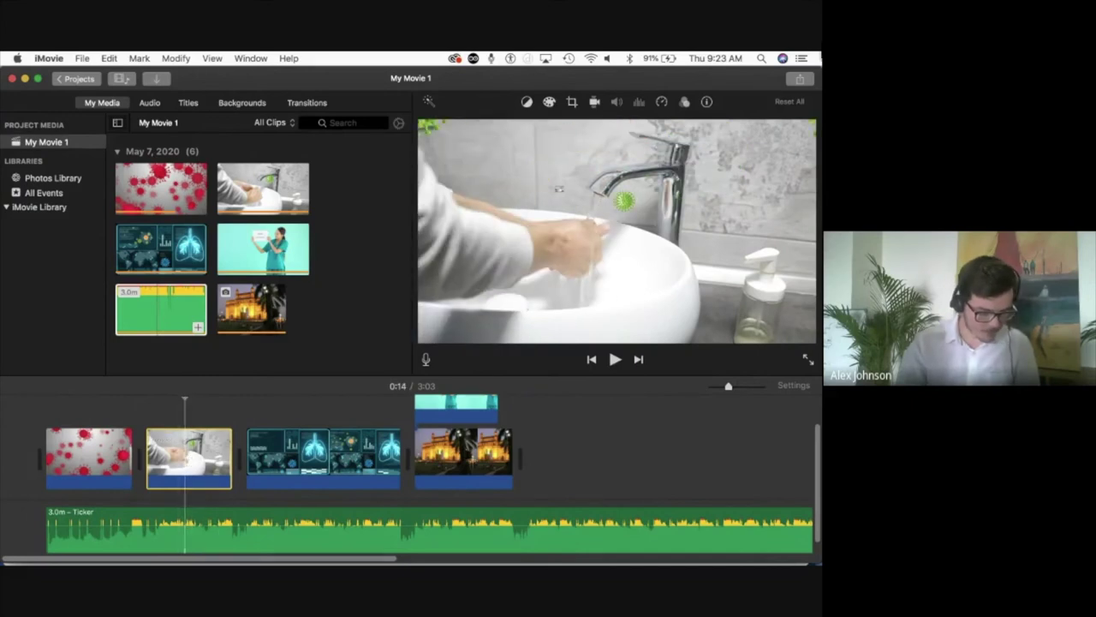
pyautogui.click(175, 57)
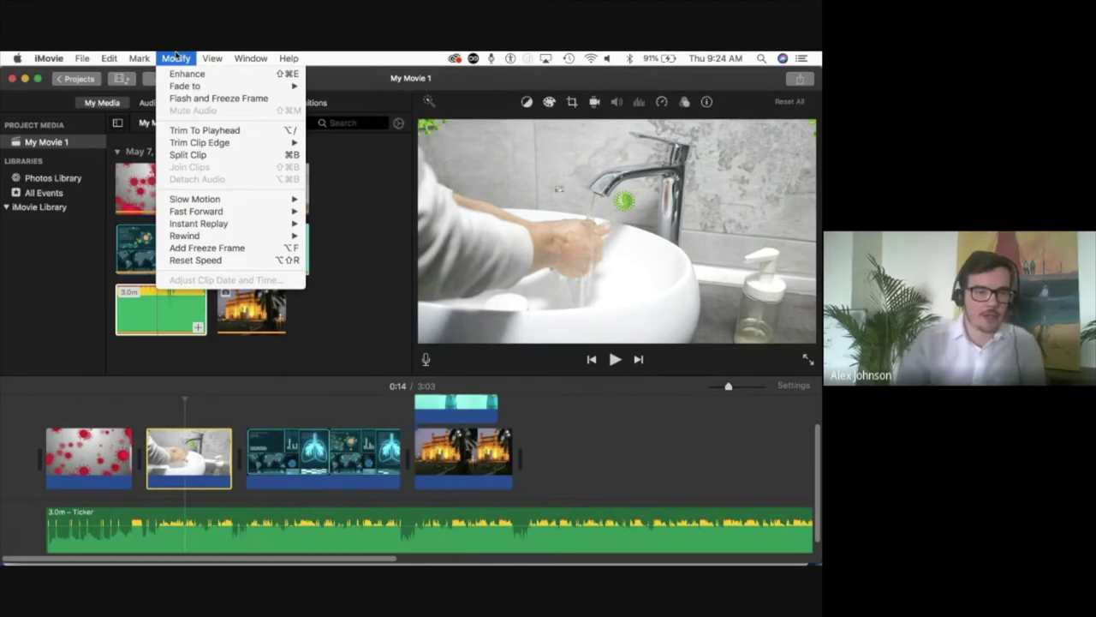
pyautogui.click(175, 57)
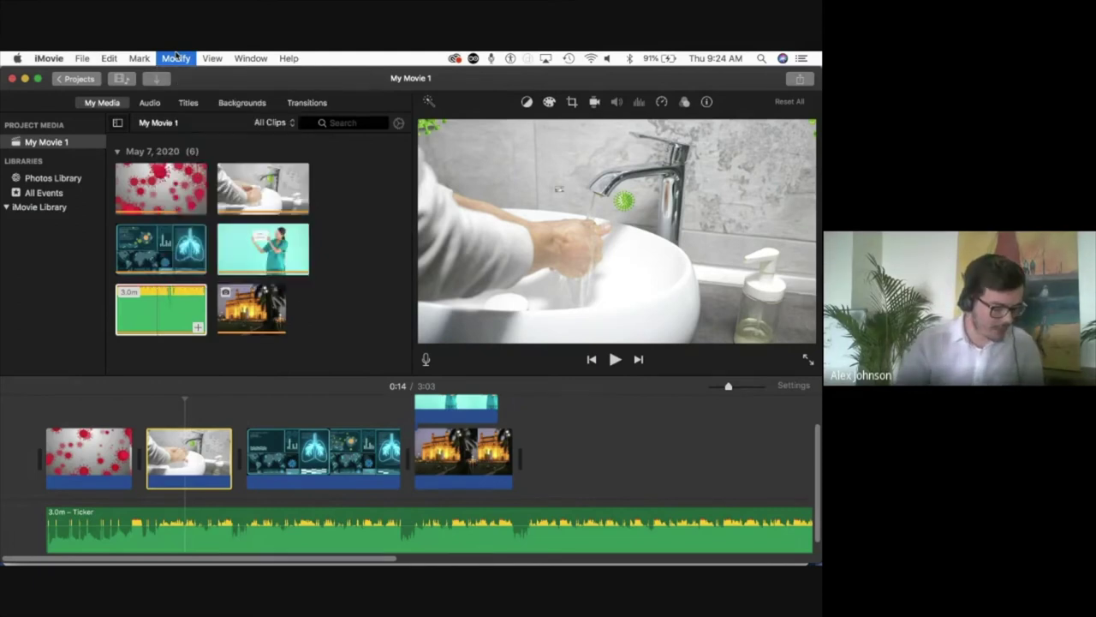
# - Split the opening virus clip at about 0:05
pyautogui.click(90, 459)
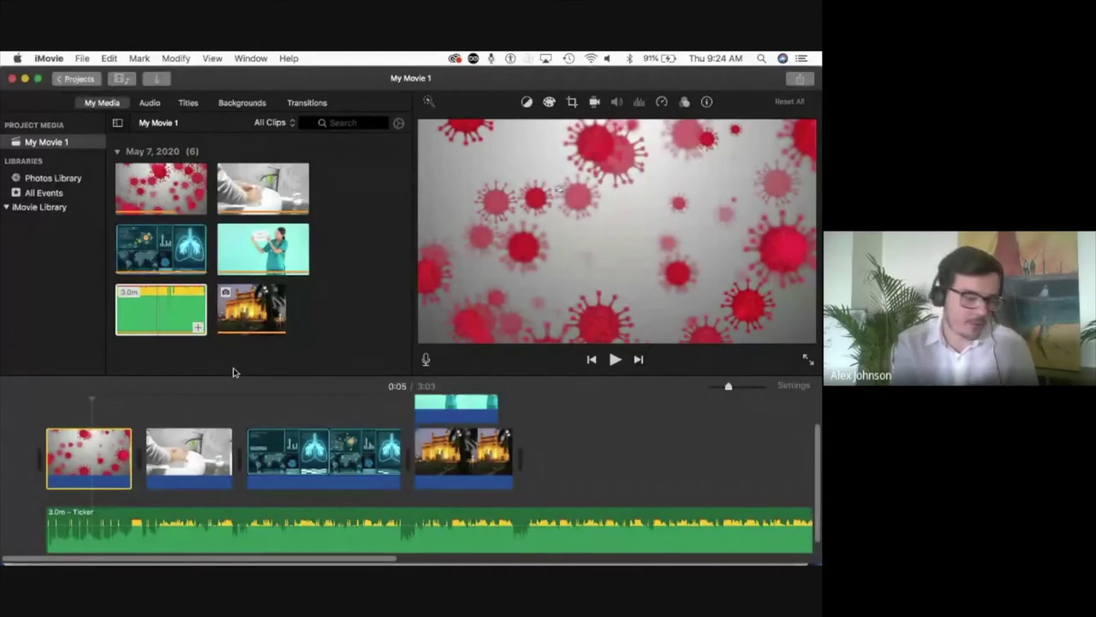
pyautogui.click(175, 59)
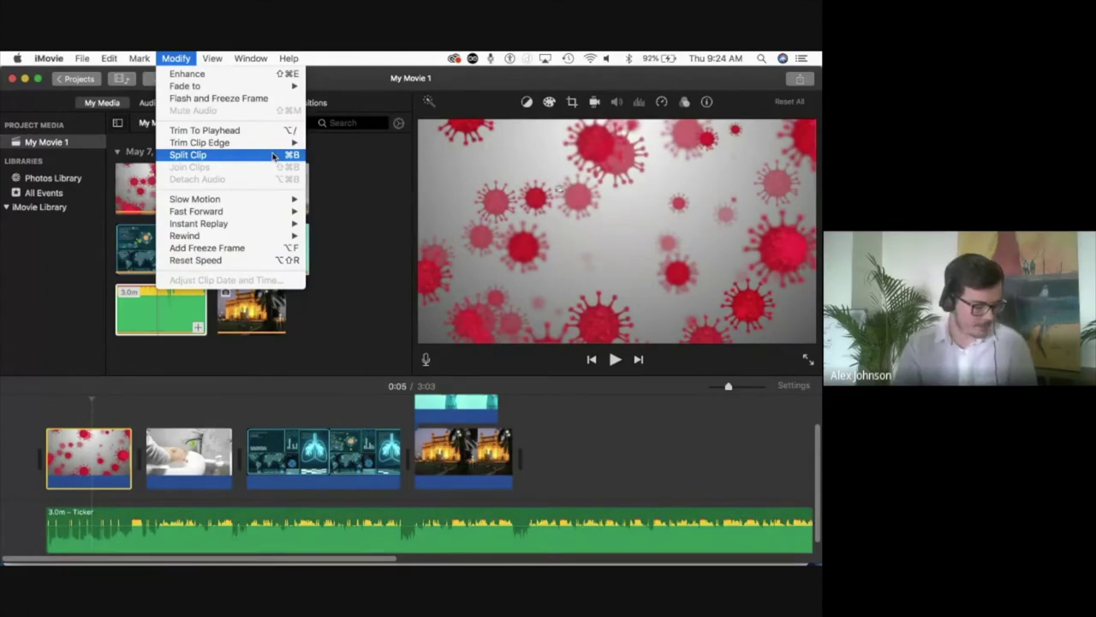
pyautogui.click(274, 155)
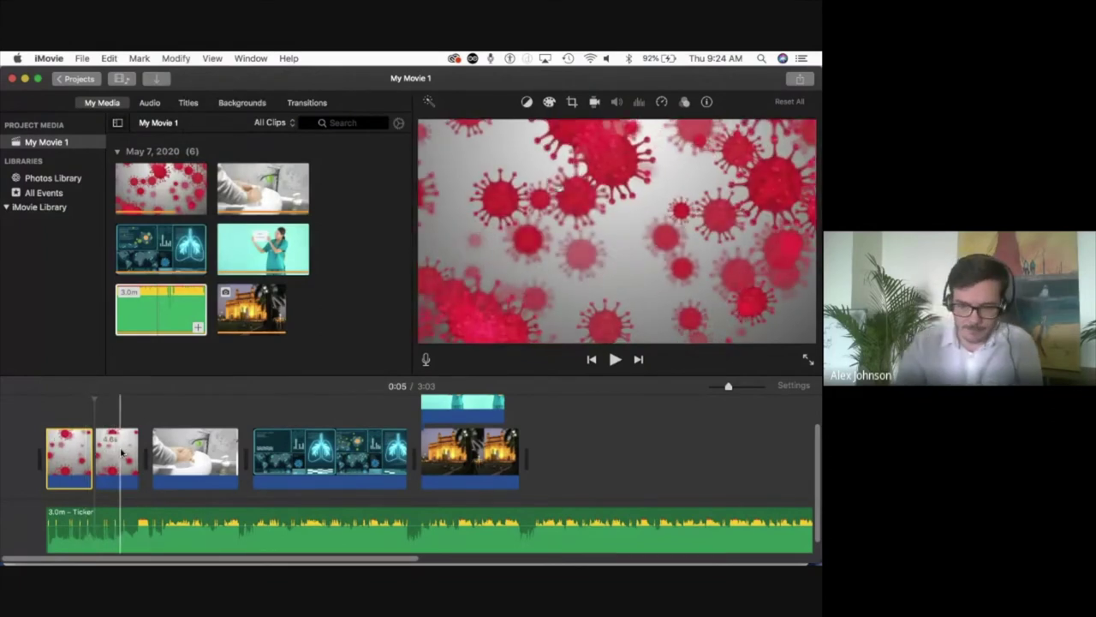
# - Try trimming the start of the hand-washing clip to the playhead at about 0:13
pyautogui.click(219, 452)
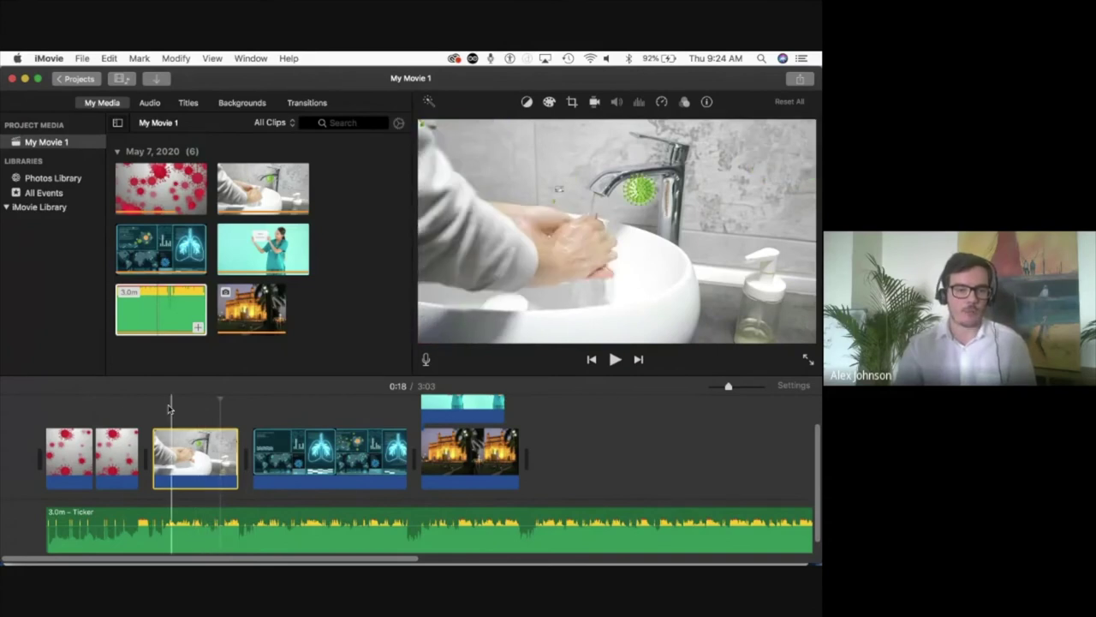
pyautogui.click(113, 399)
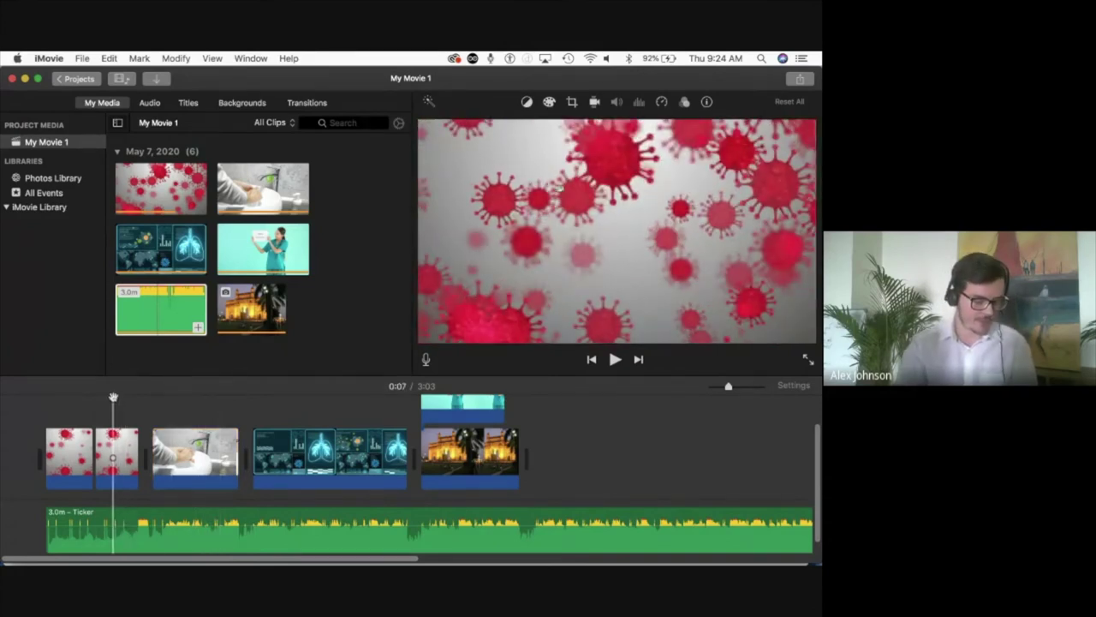
pyautogui.press('space')
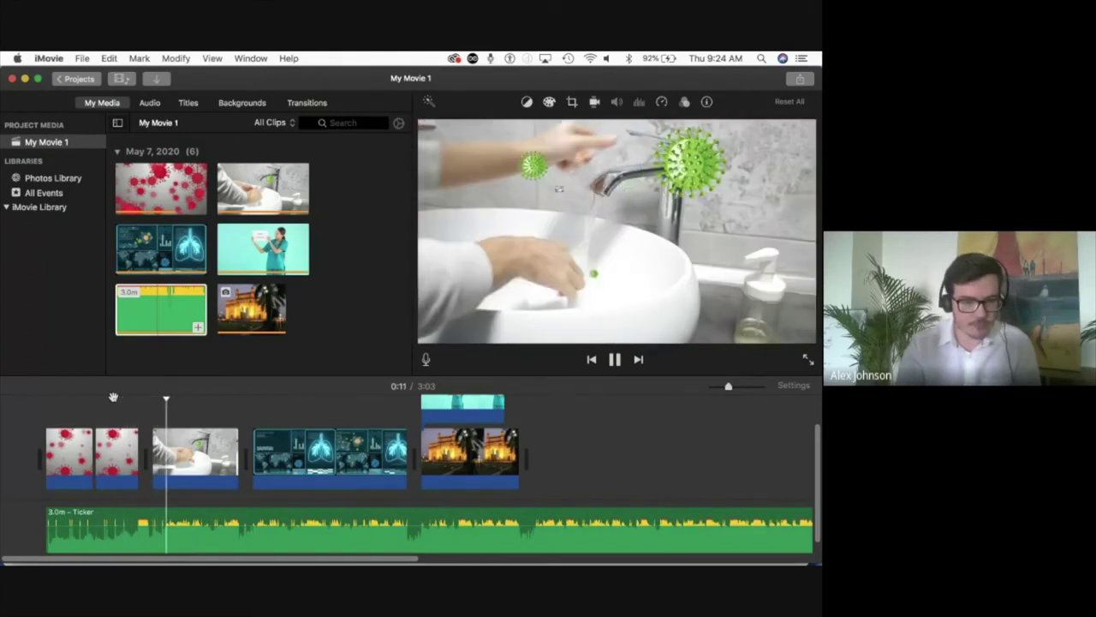
pyautogui.press('space')
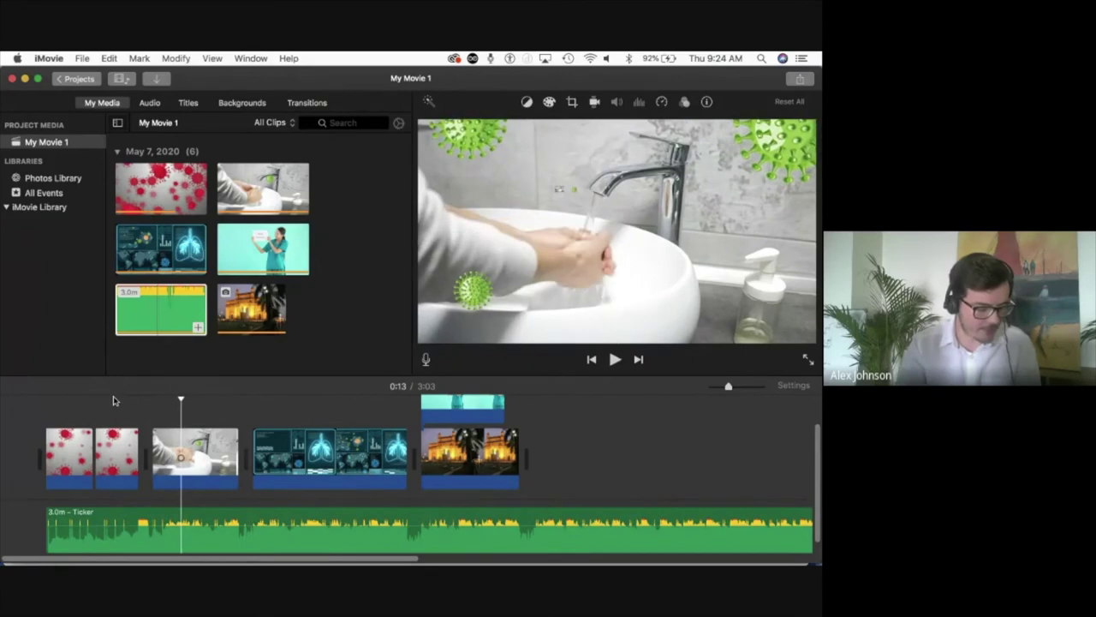
pyautogui.click(179, 59)
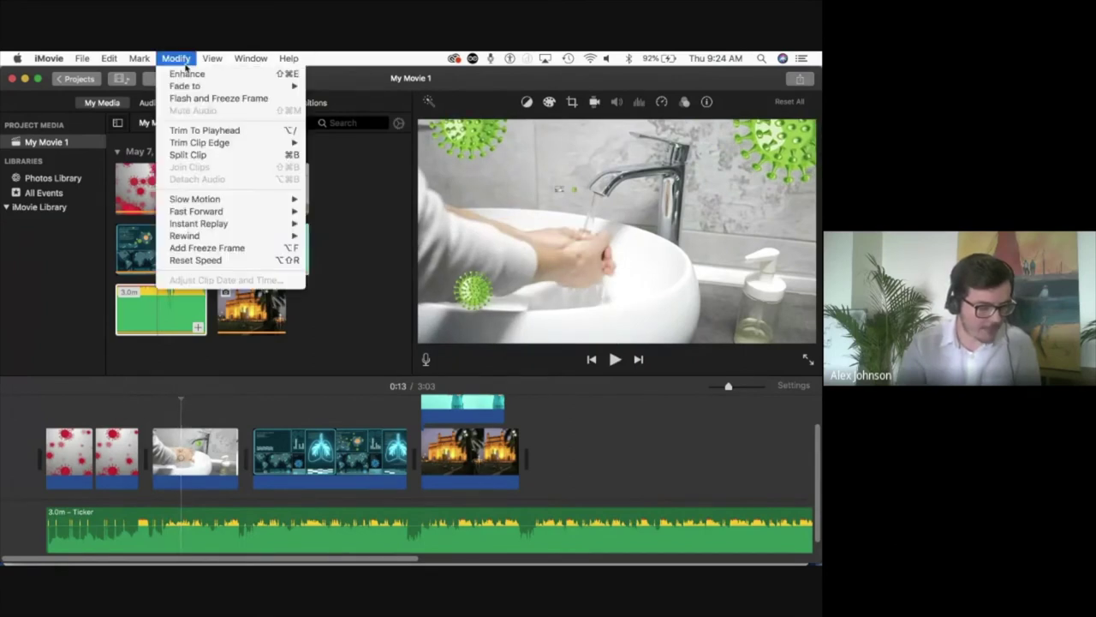
pyautogui.click(262, 131)
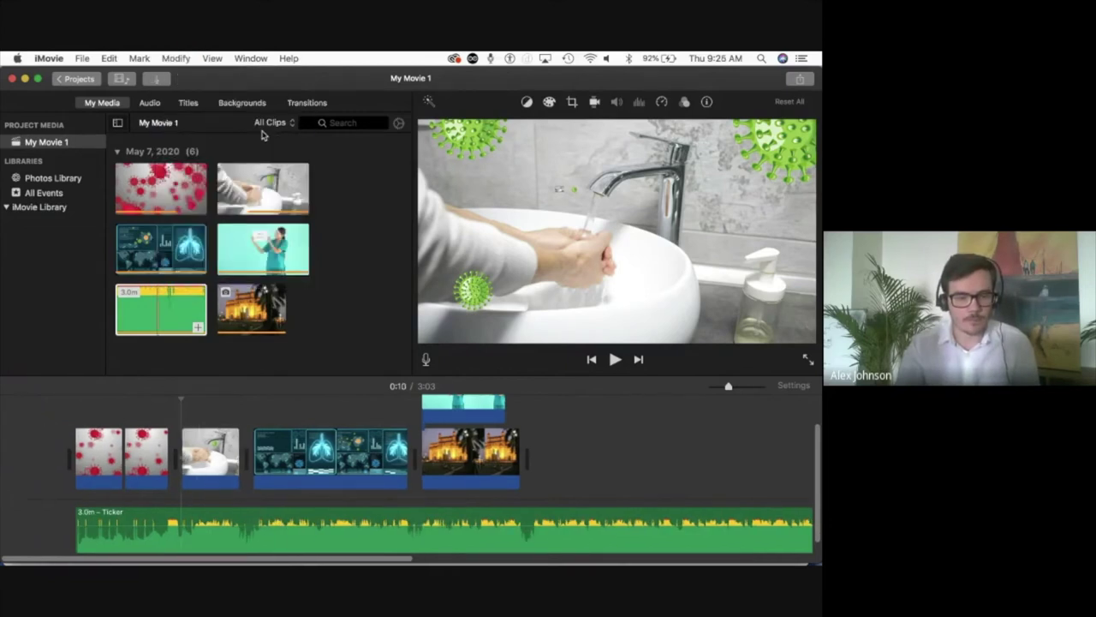
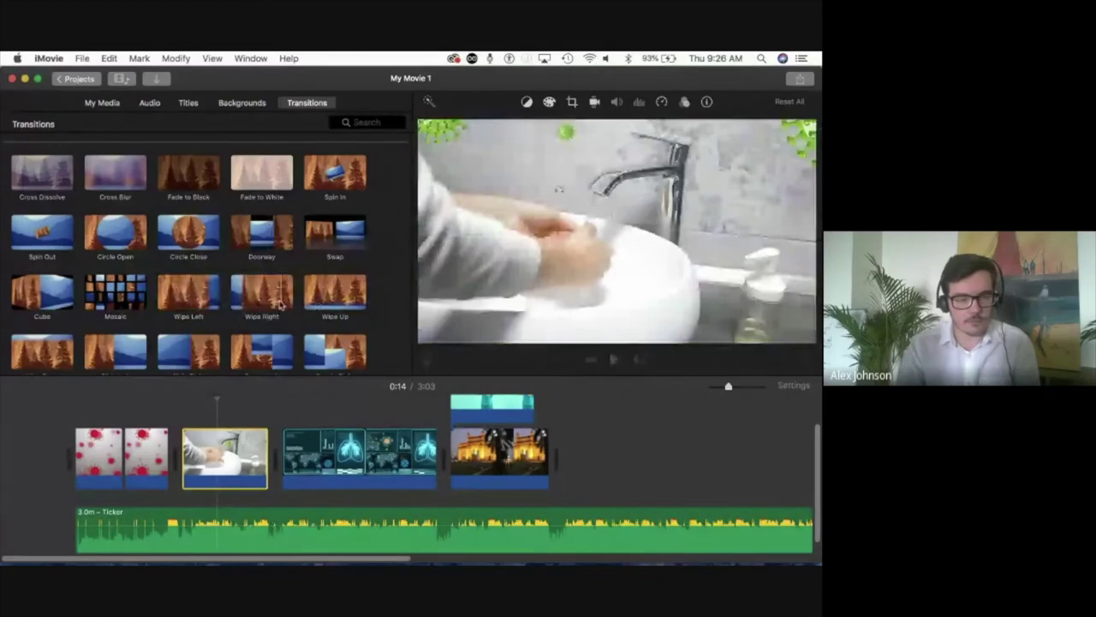
# - Add a Cross Dissolve transition between the second virus clip and the hand-washing clip
pyautogui.click(183, 296)
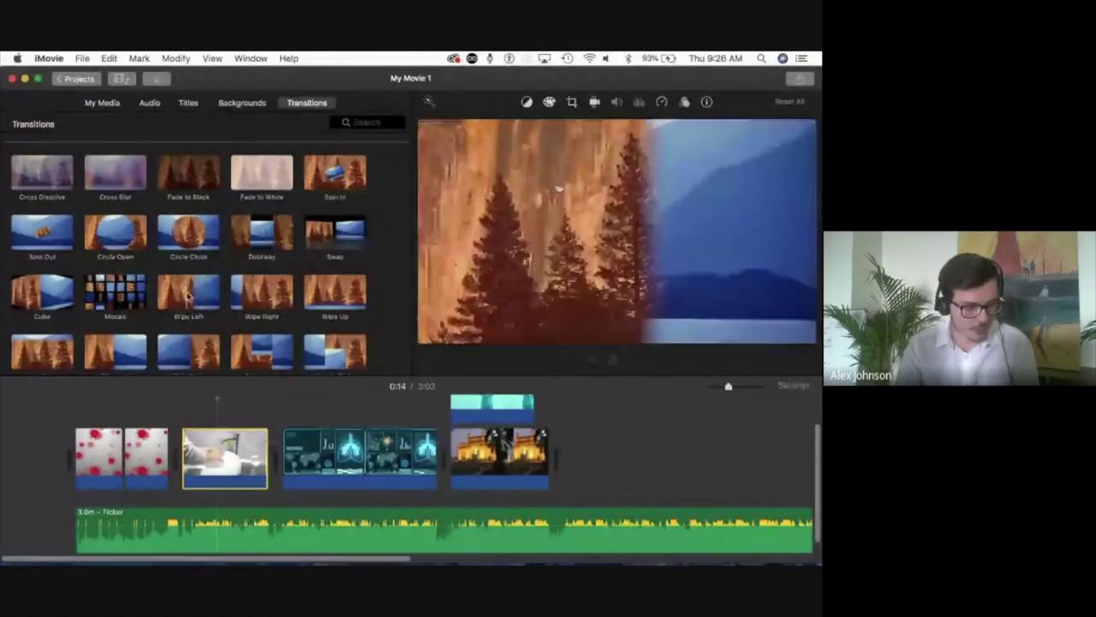
pyautogui.scroll(-2, 225, 277)
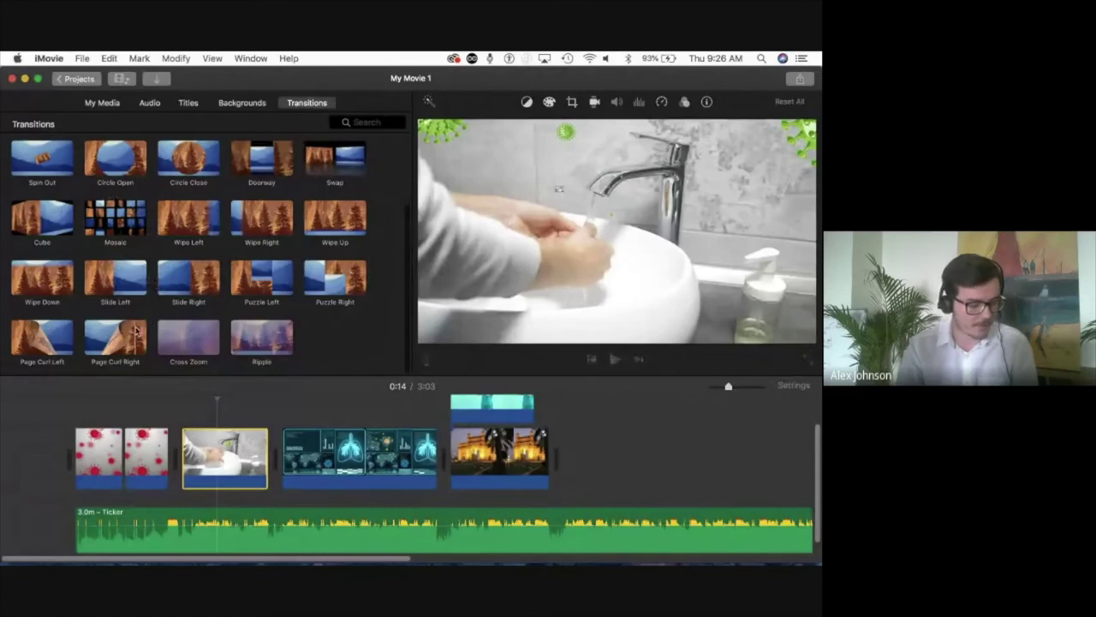
pyautogui.scroll(3, 115, 276)
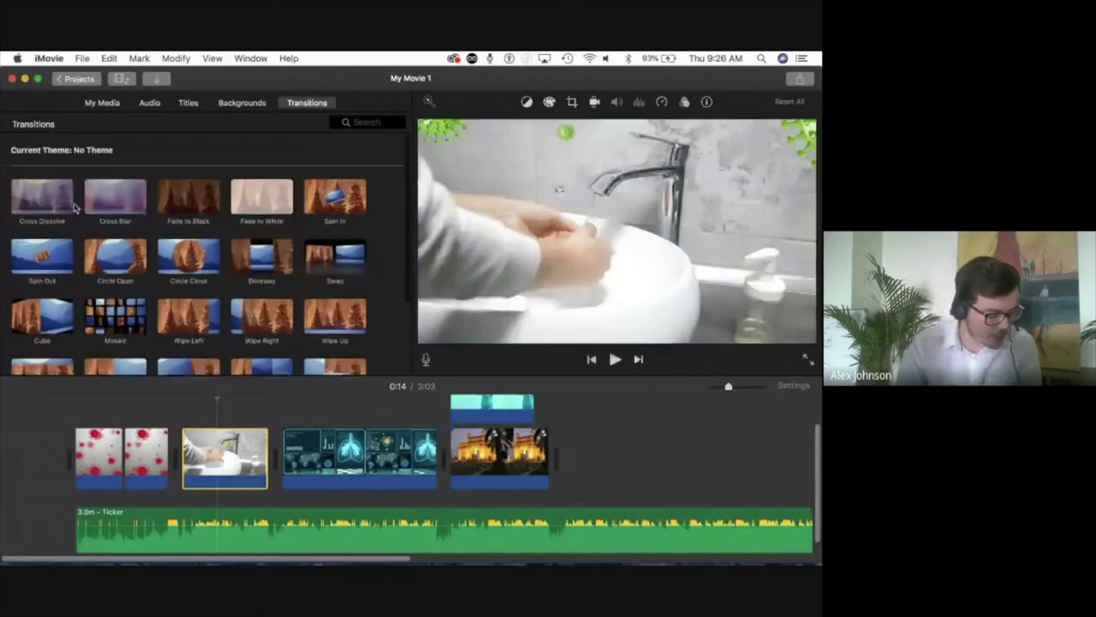
pyautogui.click(42, 199)
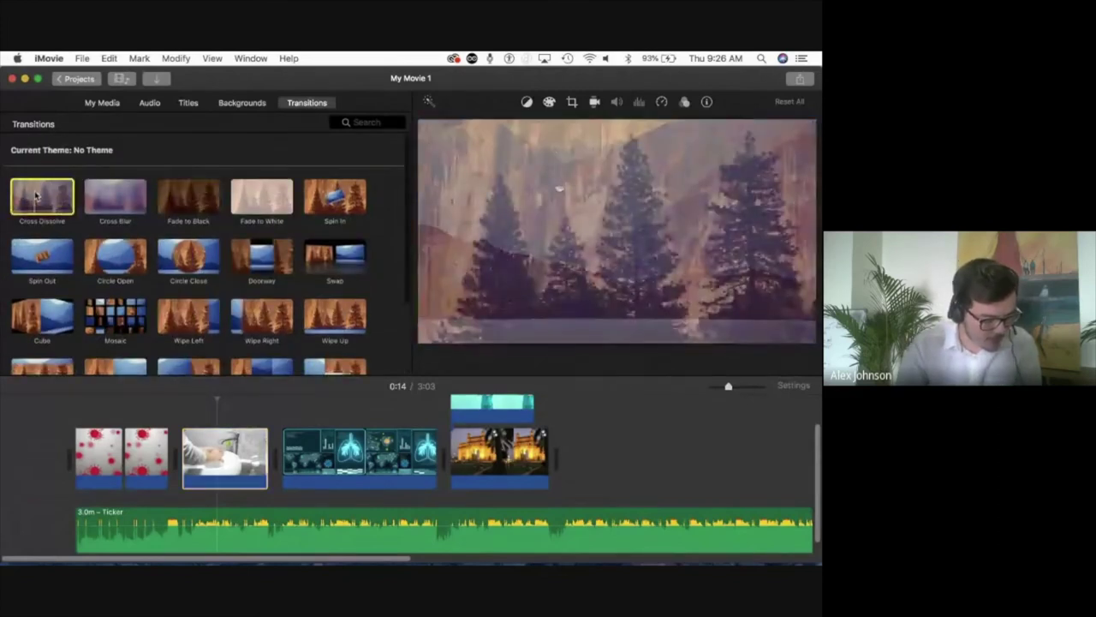
pyautogui.moveTo(36, 197); pyautogui.dragTo(177, 458)
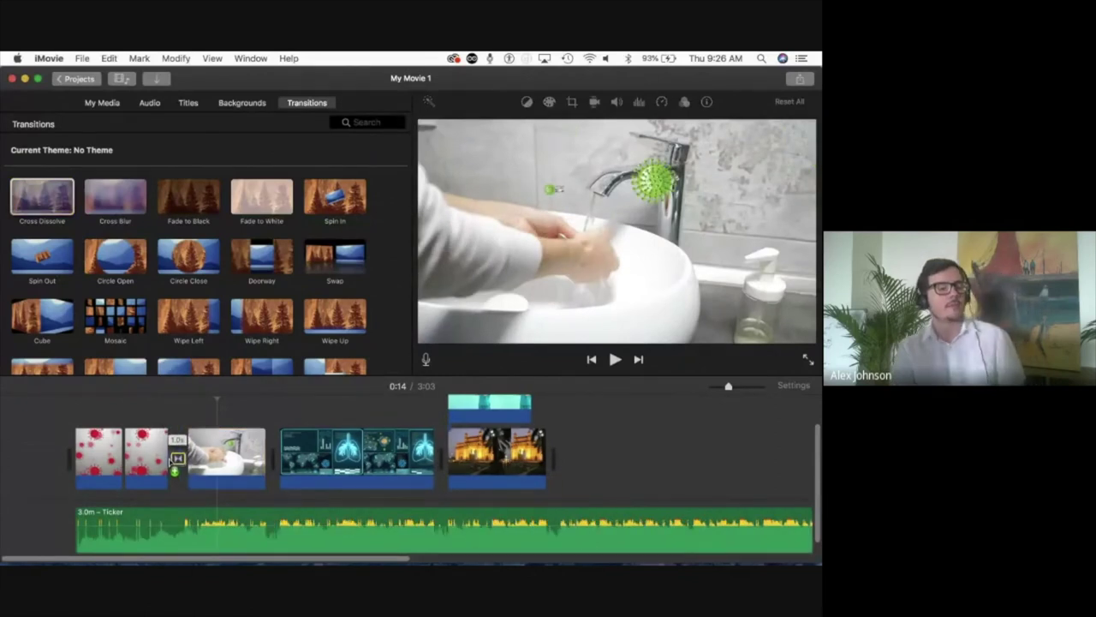
pyautogui.click(177, 458)
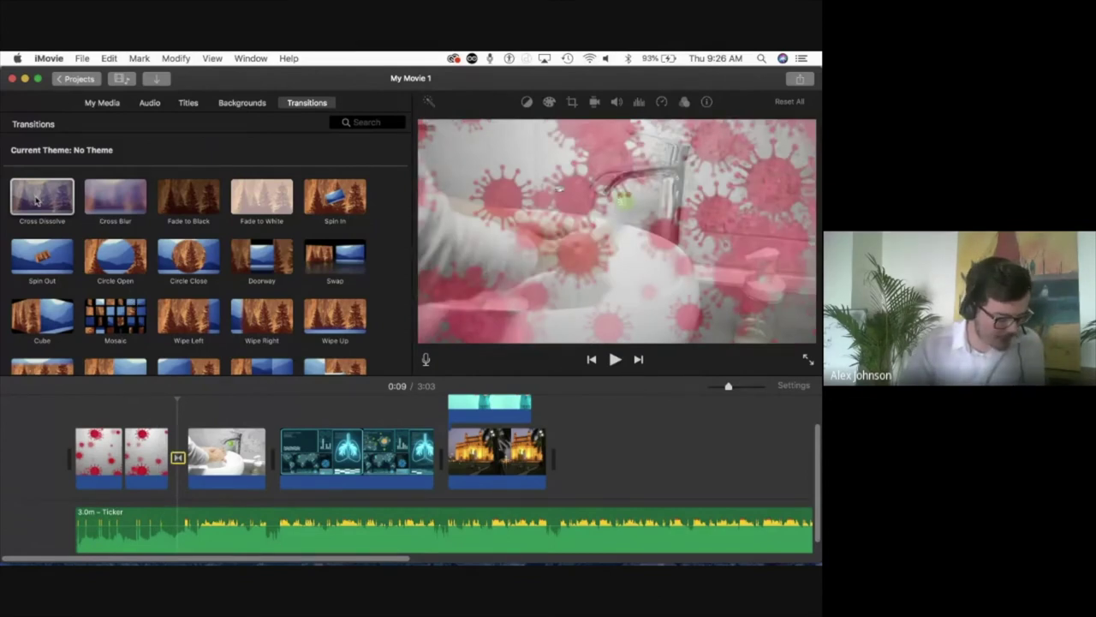
# - Add Cross Dissolve transitions at the movie's start, between the two virus clips, and before the medical graphics clip and the monument photo
pyautogui.moveTo(36, 200); pyautogui.dragTo(65, 460)
pyautogui.moveTo(43, 203); pyautogui.dragTo(131, 454)
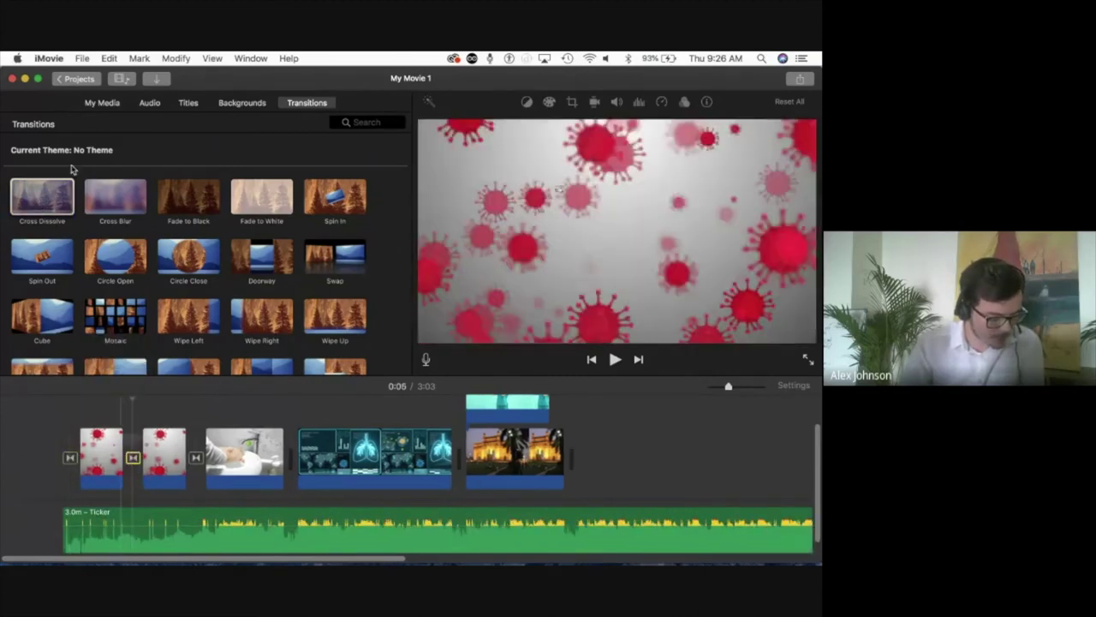
pyautogui.moveTo(45, 195); pyautogui.dragTo(285, 459)
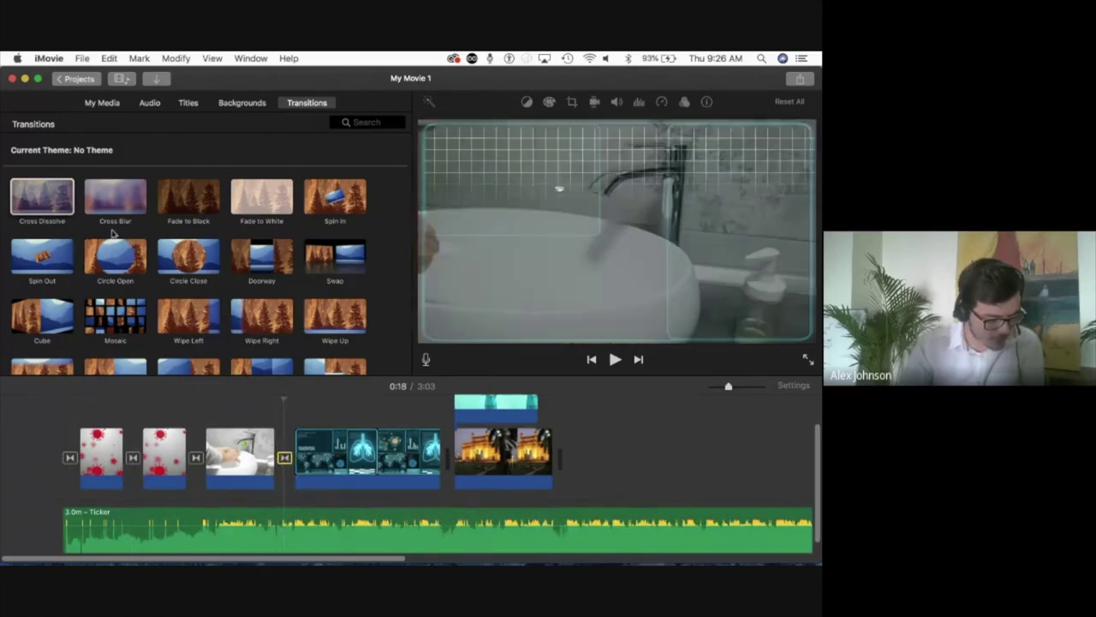
pyautogui.moveTo(53, 201); pyautogui.dragTo(441, 462)
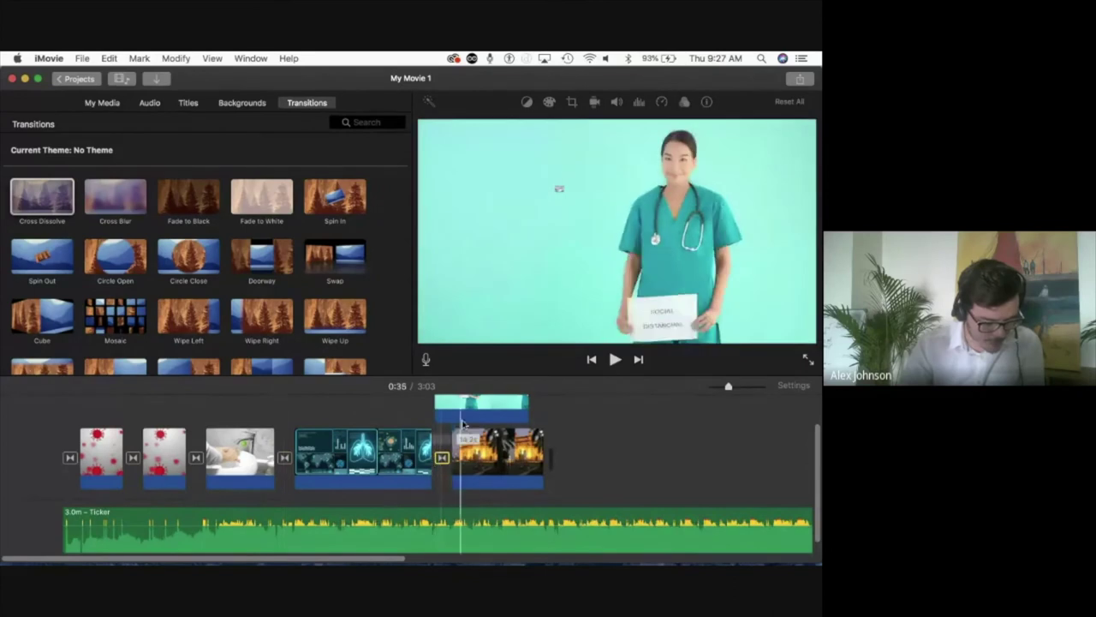
# - Shorten the medical graphics clip and the hand-washing clip by trimming their ends
pyautogui.moveTo(512, 412); pyautogui.dragTo(470, 414)
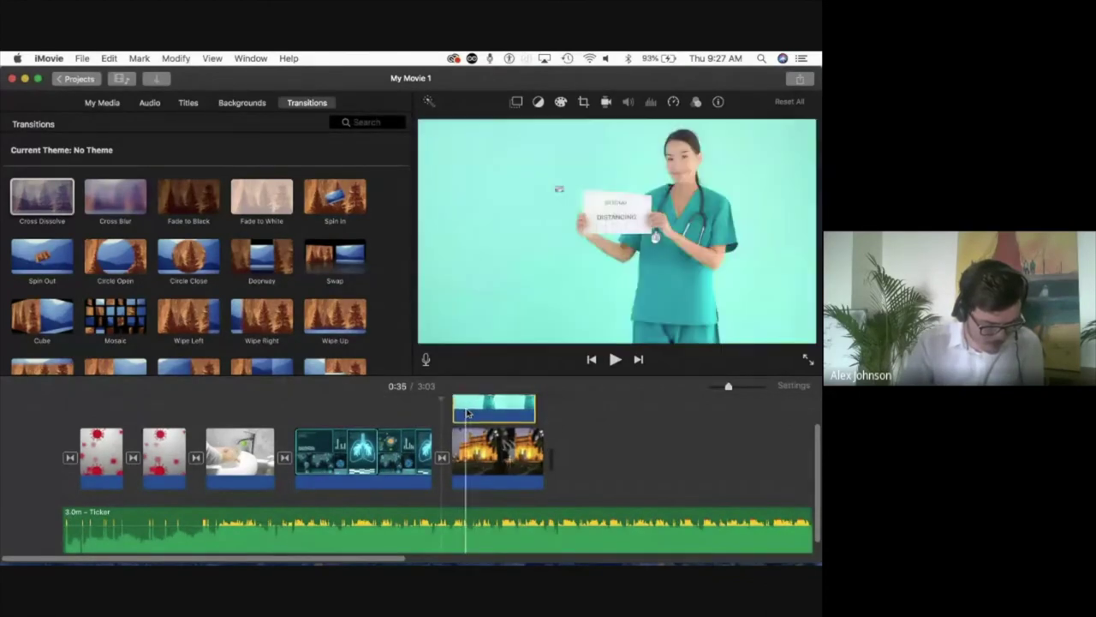
pyautogui.click(380, 437)
pyautogui.moveTo(430, 450); pyautogui.dragTo(341, 447)
pyautogui.click(265, 450)
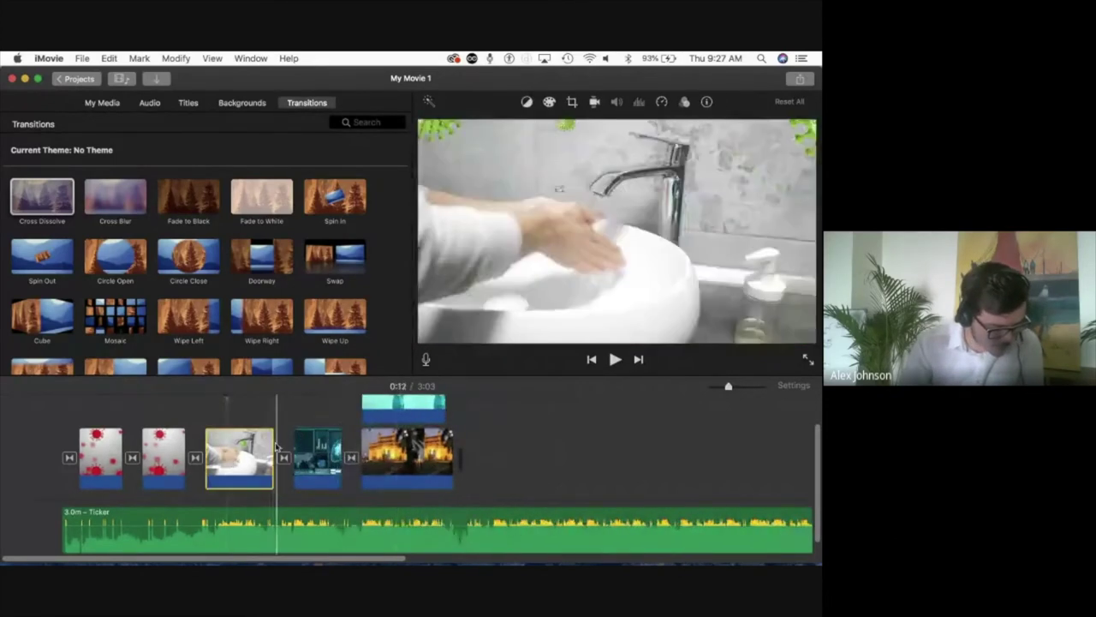
pyautogui.moveTo(274, 446); pyautogui.dragTo(250, 447)
# - Delete the second virus clip from the timeline
pyautogui.click(154, 450)
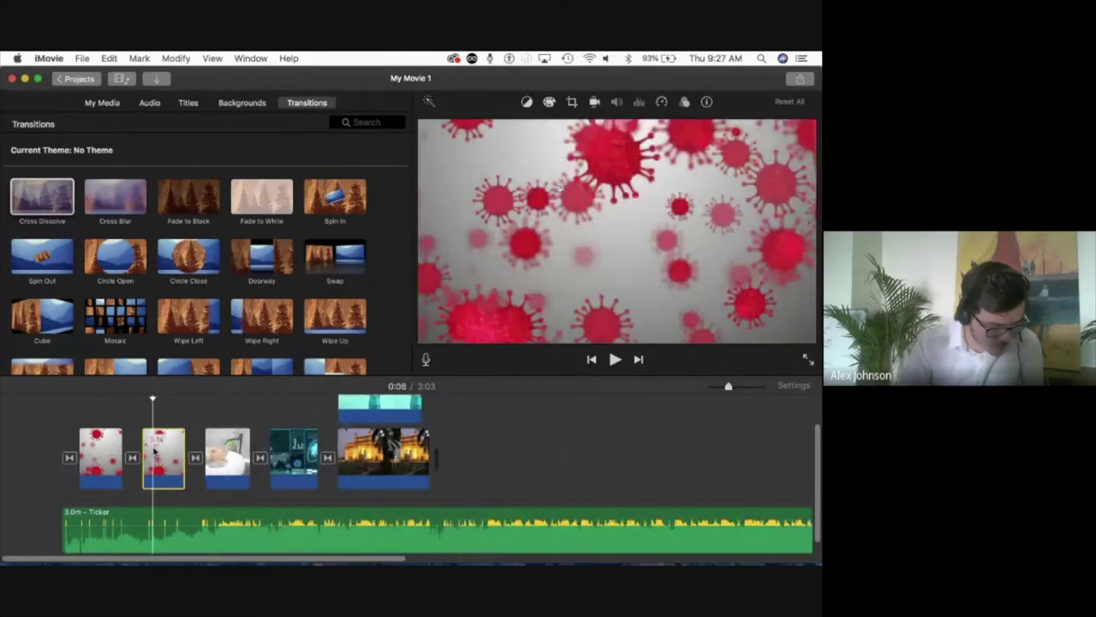
pyautogui.press('Delete')
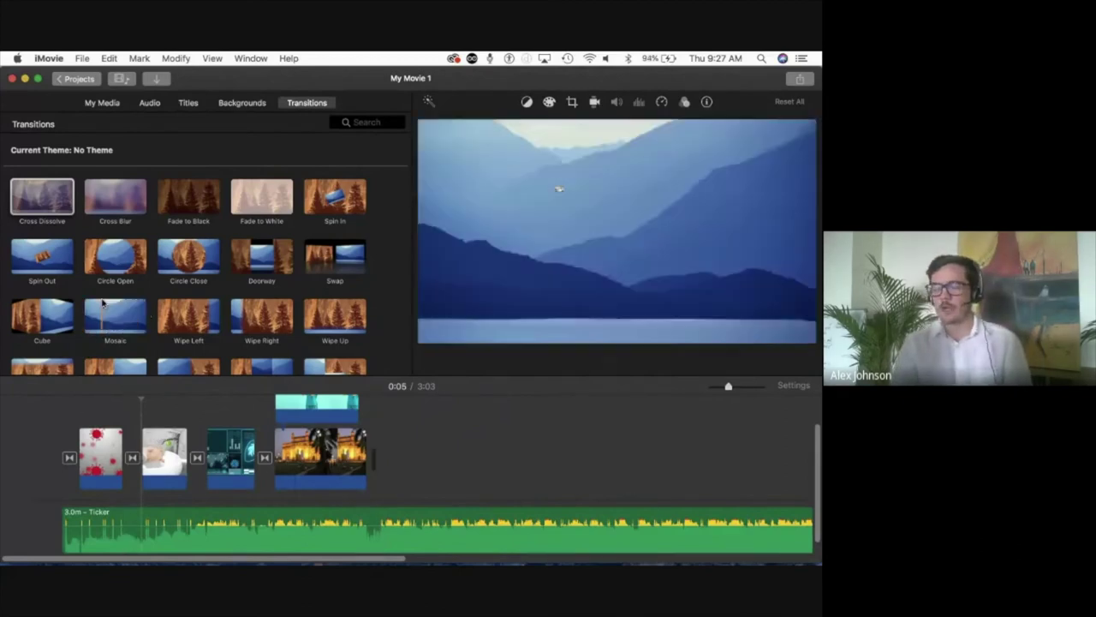
# - Check the duration settings of the Cross Dissolve between the virus and hand-washing clips, leaving them unapplied
pyautogui.moveTo(101, 301); pyautogui.dragTo(134, 460)
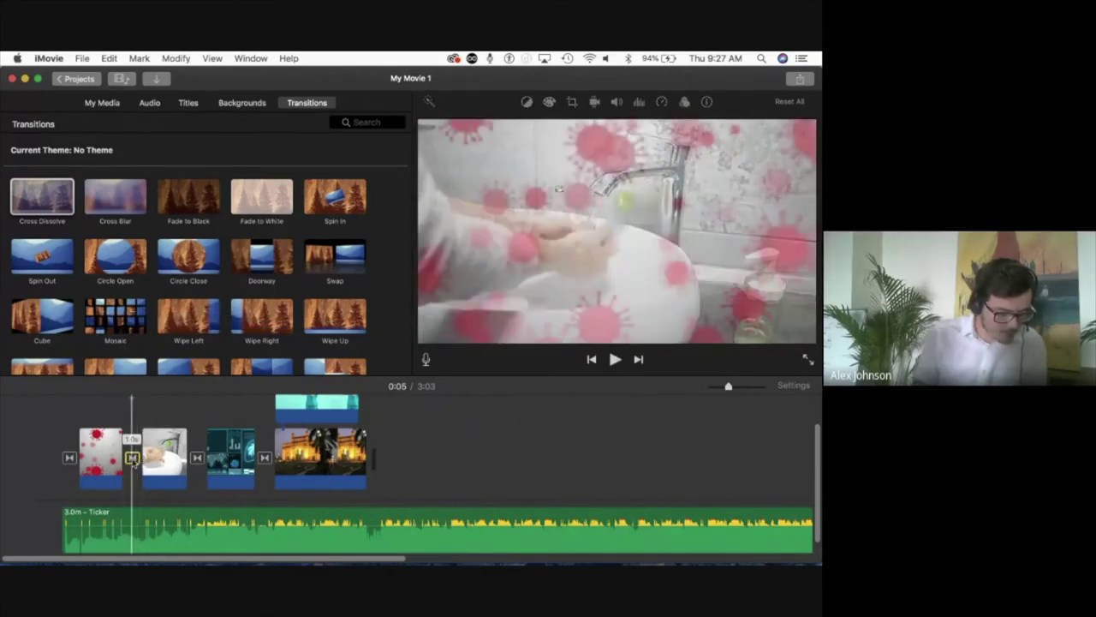
pyautogui.doubleClick(132, 457)
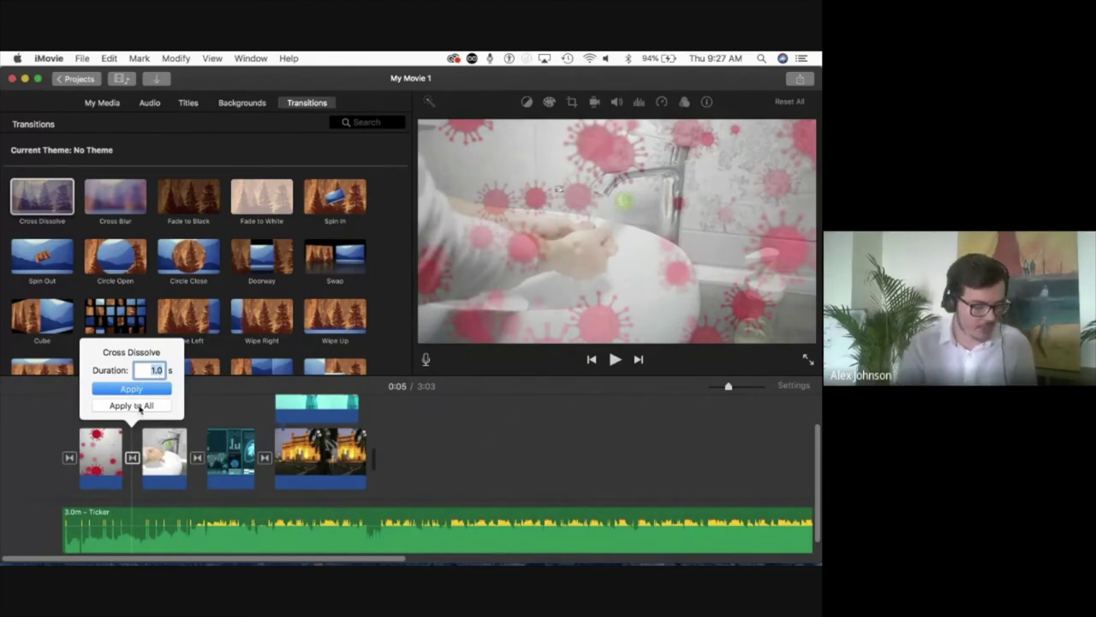
pyautogui.click(205, 400)
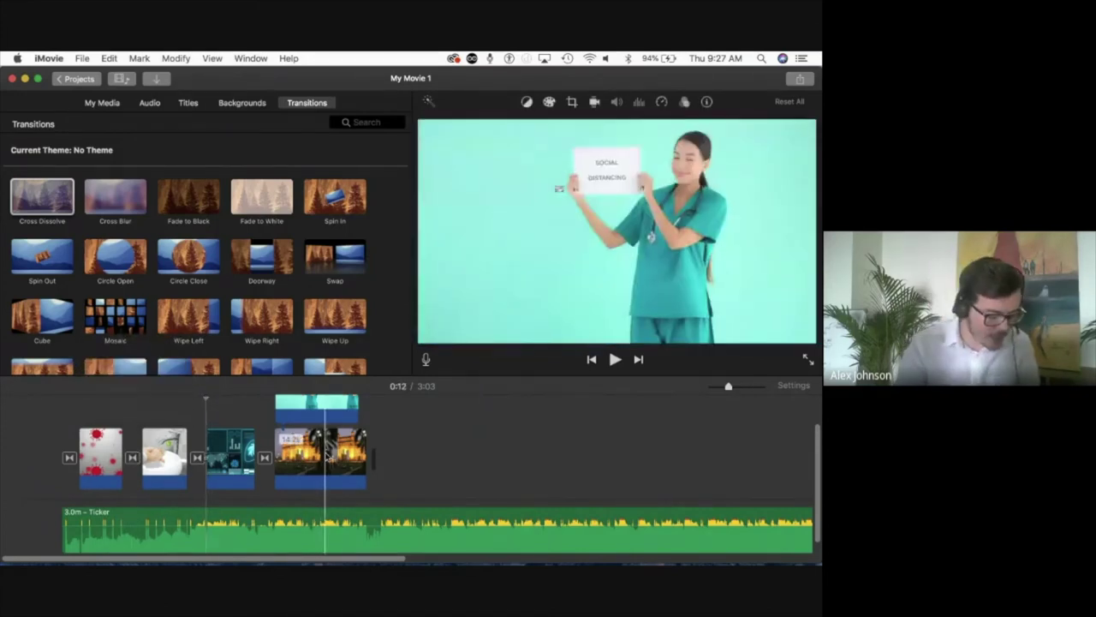
pyautogui.click(326, 456)
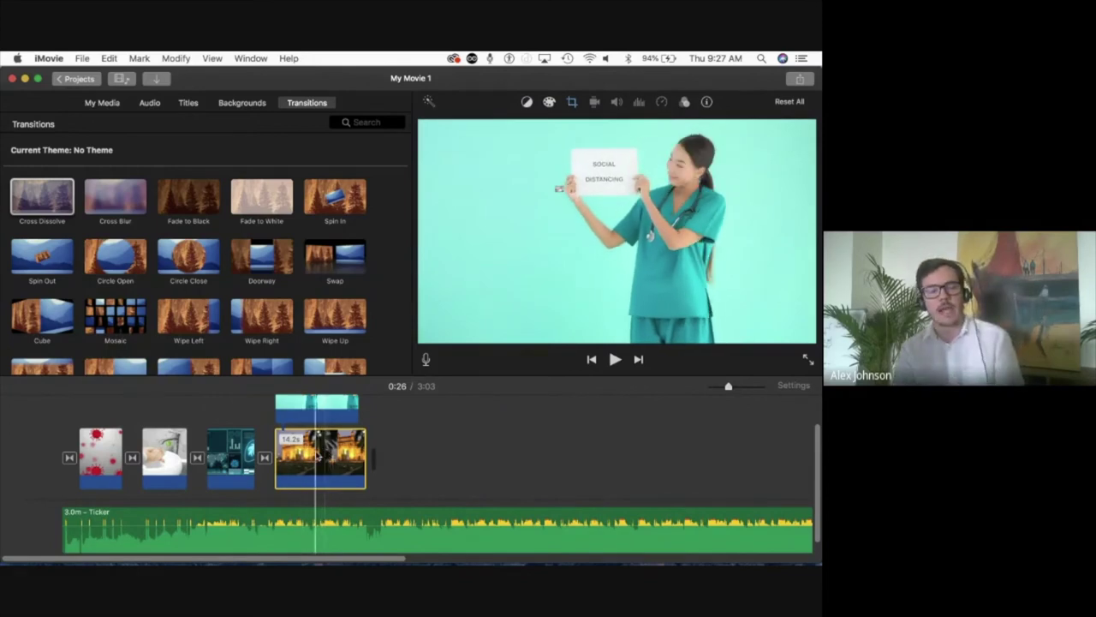
pyautogui.click(102, 102)
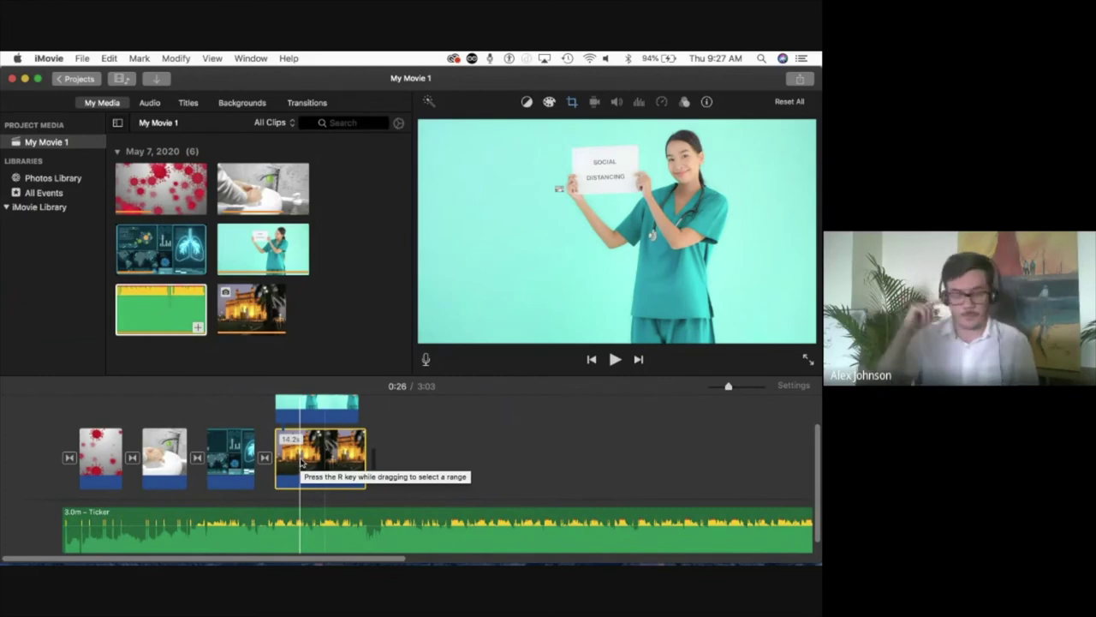
# - Preview the Standard and Line titles and place the Line title above the start of the opening virus clip
pyautogui.click(188, 103)
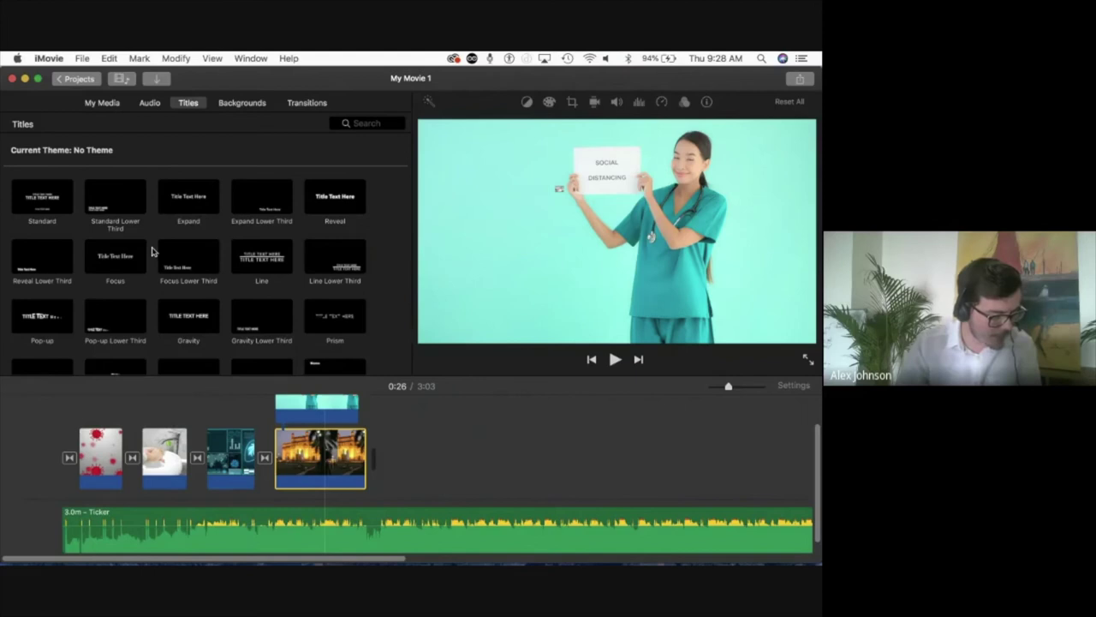
pyautogui.click(61, 204)
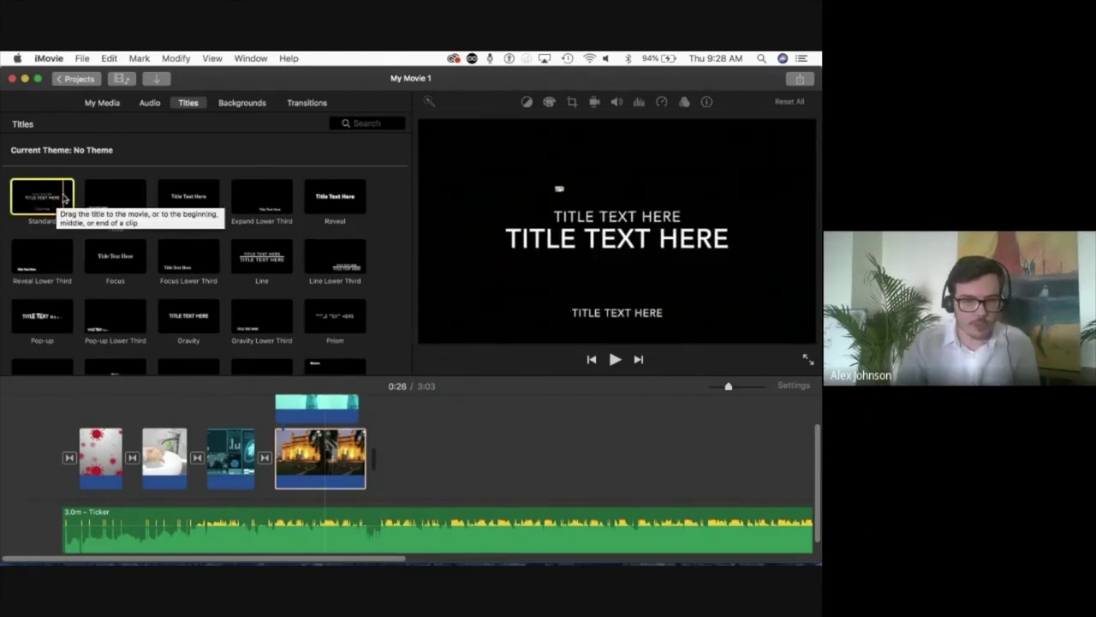
pyautogui.click(261, 258)
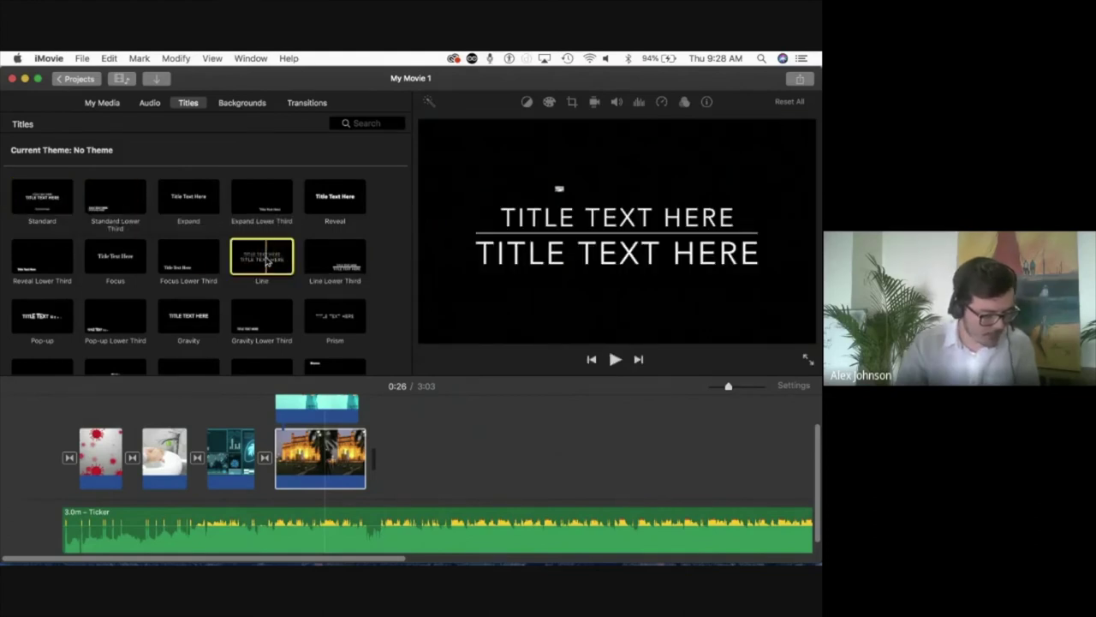
pyautogui.moveTo(261, 258); pyautogui.dragTo(80, 416)
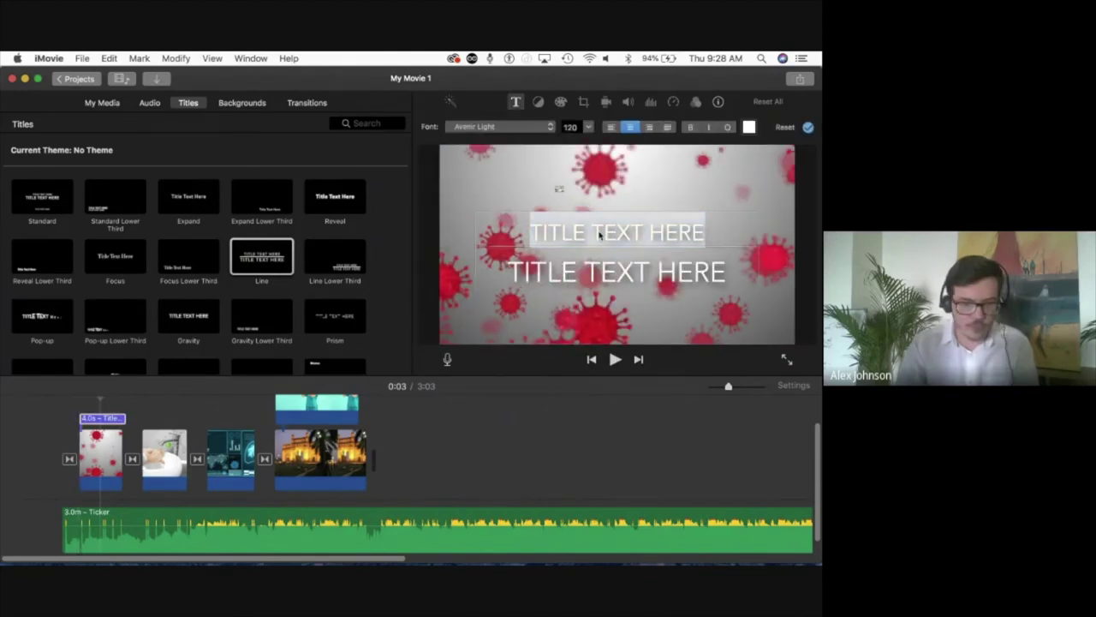
# - Replace the opening title's placeholder lines with "A GUIDE TO STAYING" and "SAFE DURING COVID-19"
pyautogui.doubleClick(621, 233)
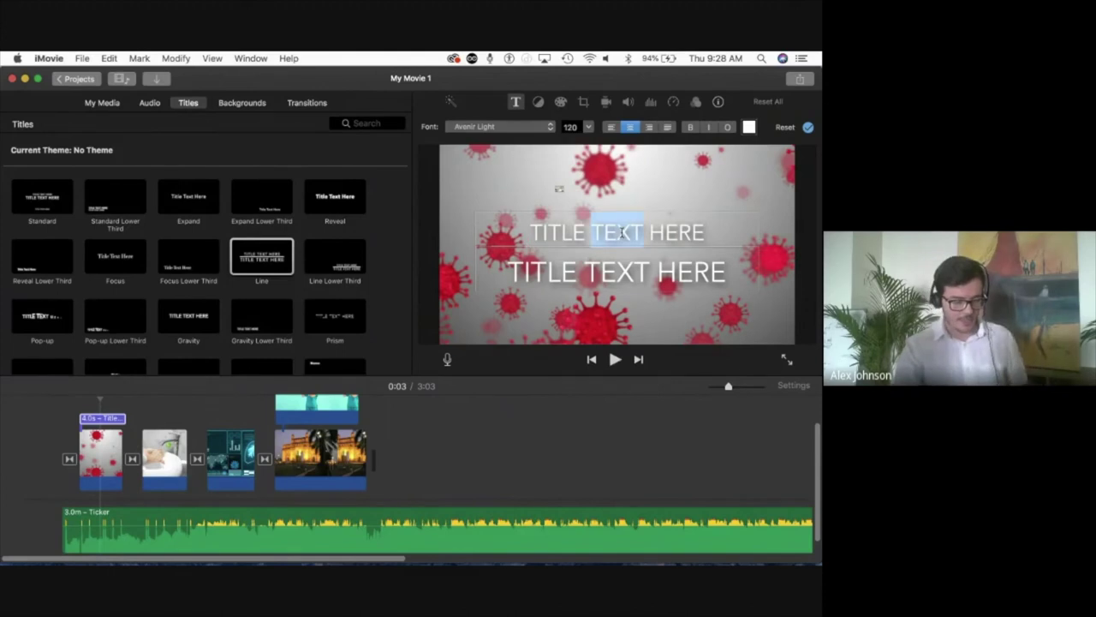
pyautogui.tripleClick(621, 233)
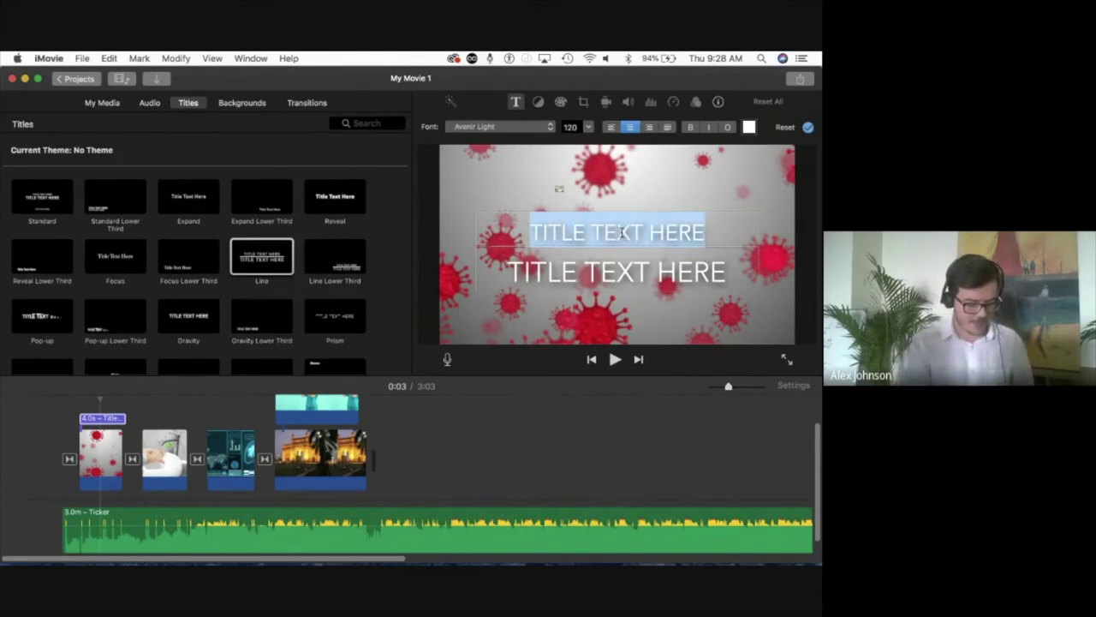
pyautogui.write('A GUID')
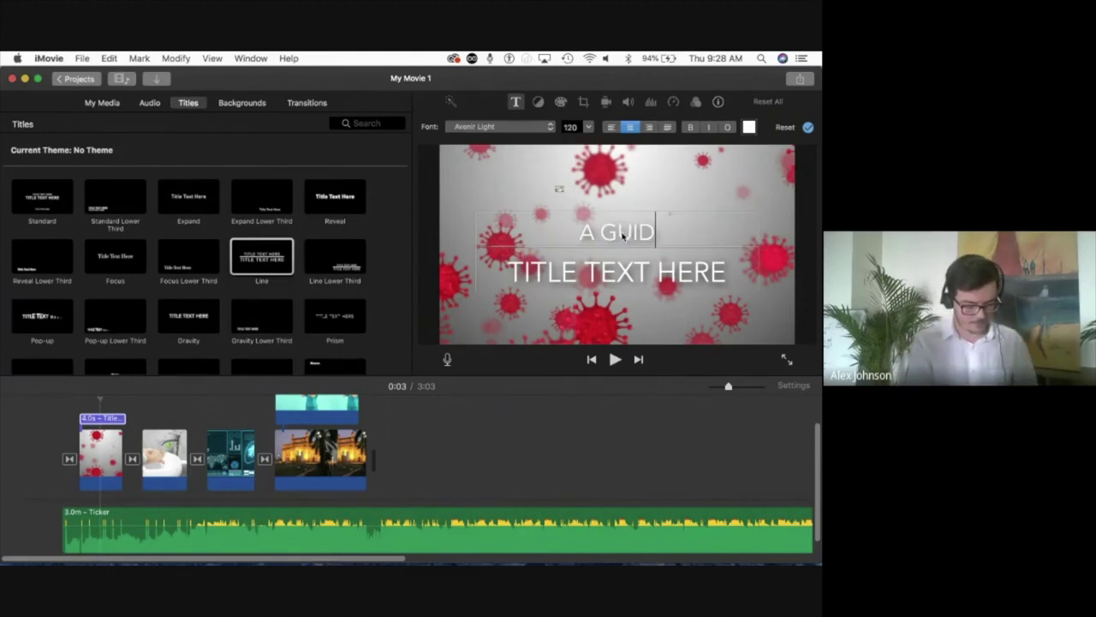
pyautogui.write('E TO STAYING')
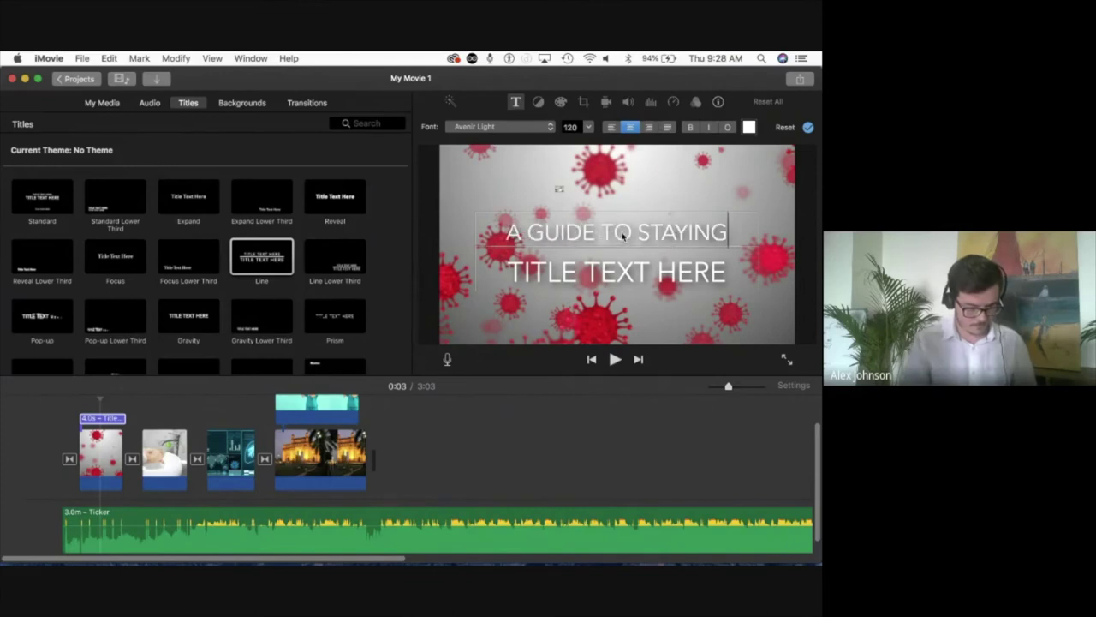
pyautogui.tripleClick(641, 287)
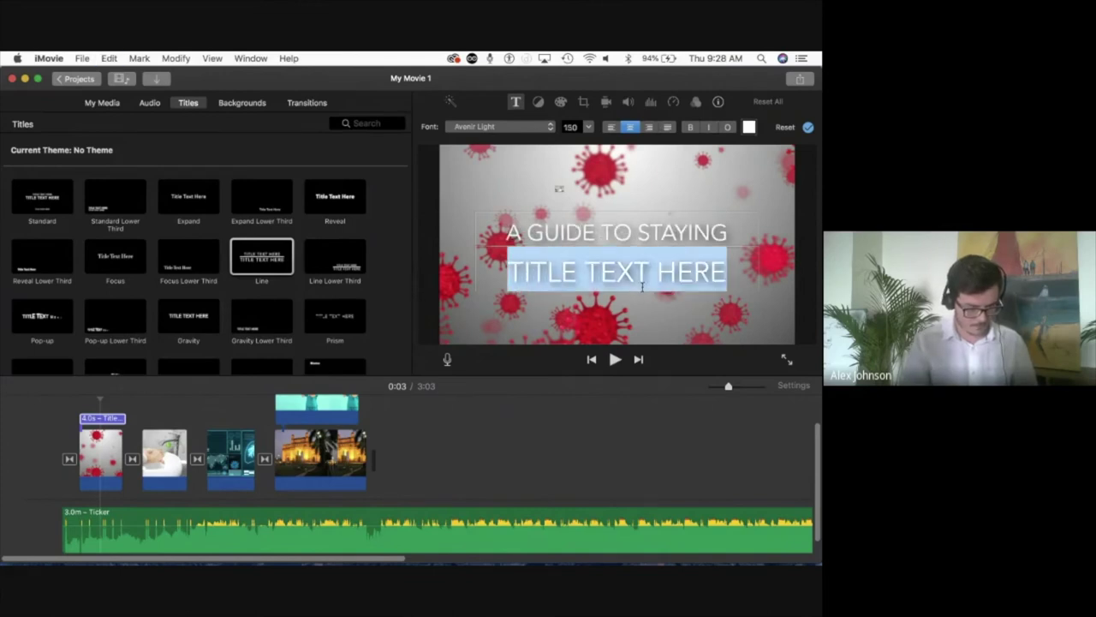
pyautogui.write('SAFE DURING ')
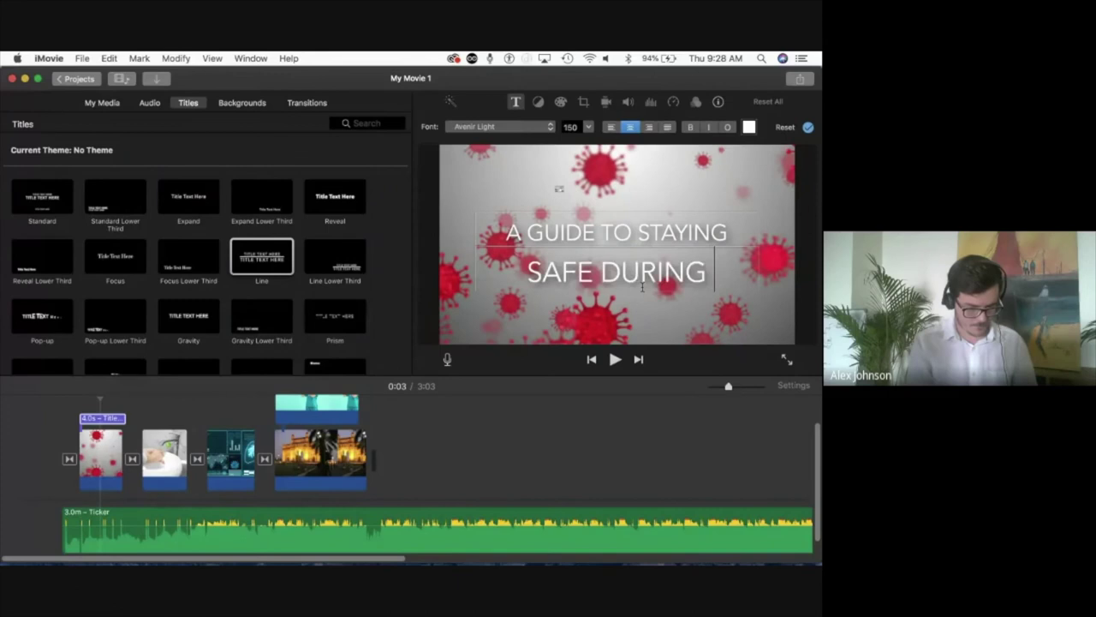
pyautogui.write('COVID-19')
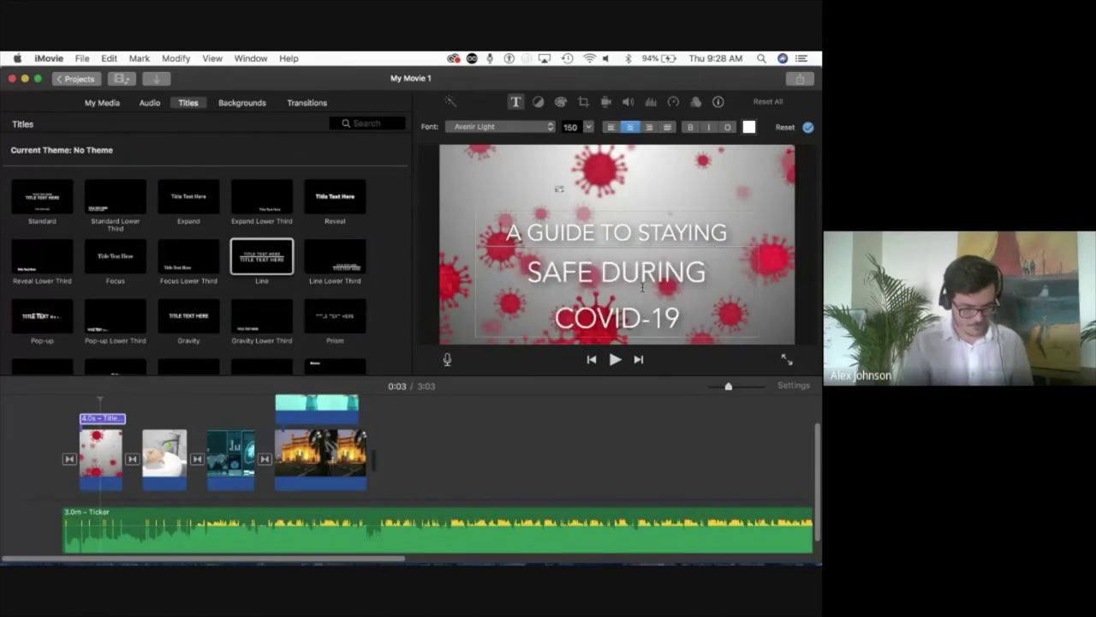
# - Set the second title line's font size to 124 and play back the opening from the start of the title
pyautogui.tripleClick(642, 287)
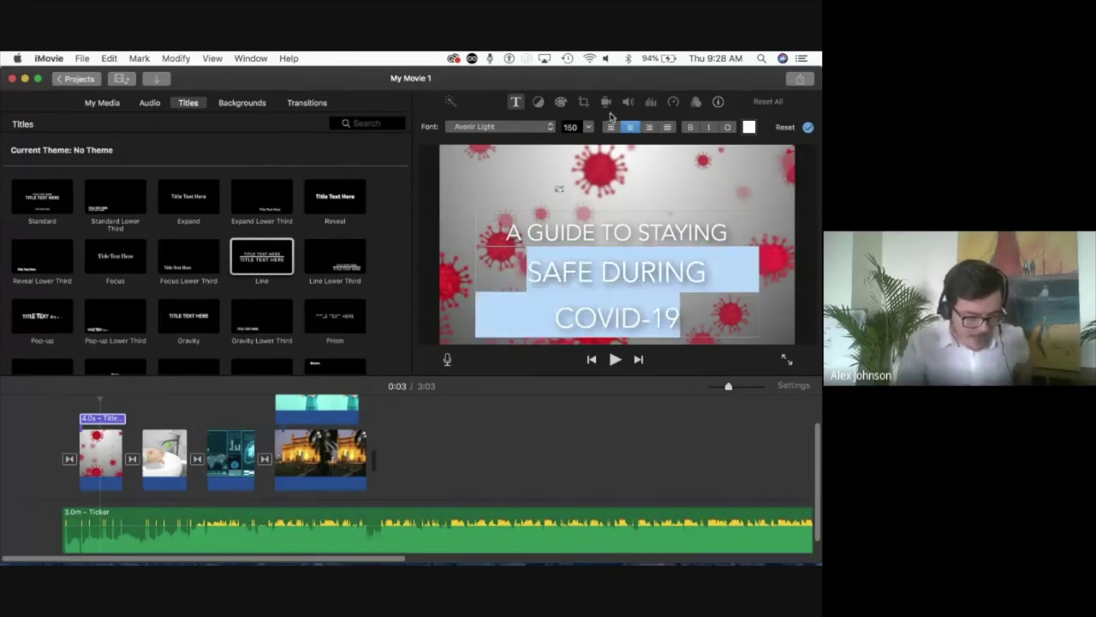
pyautogui.click(588, 128)
pyautogui.click(570, 167)
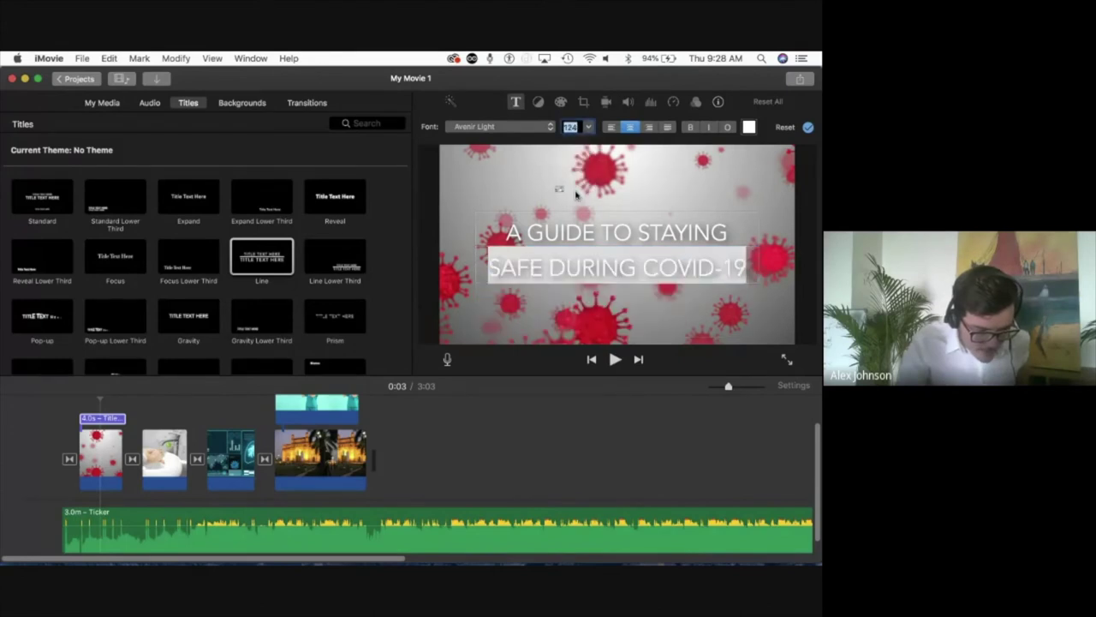
pyautogui.click(81, 397)
pyautogui.press('space')
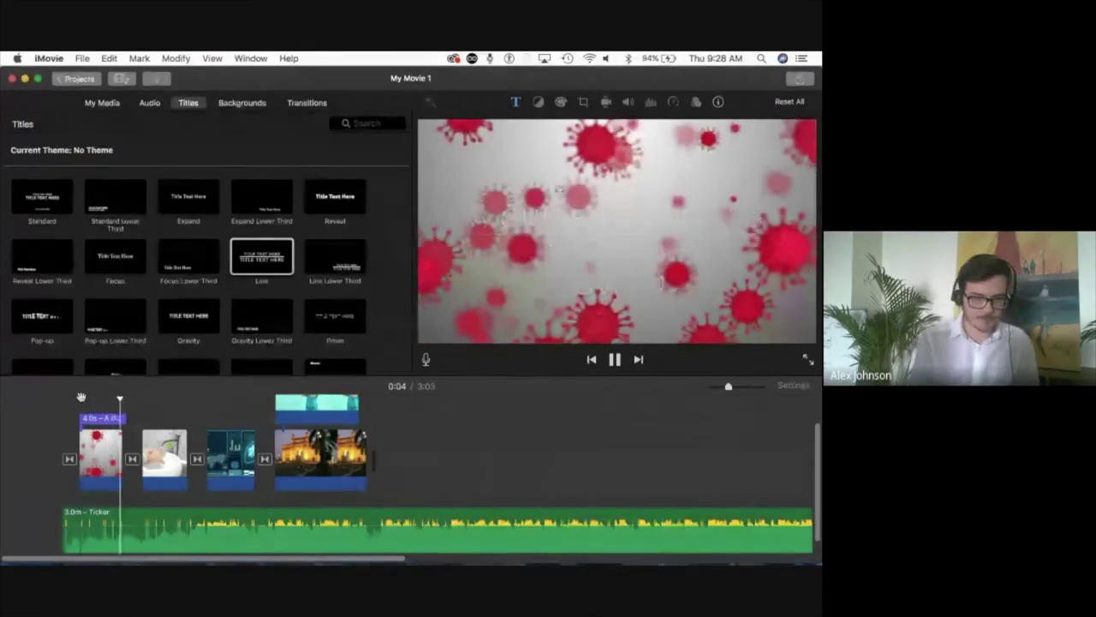
pyautogui.press('space')
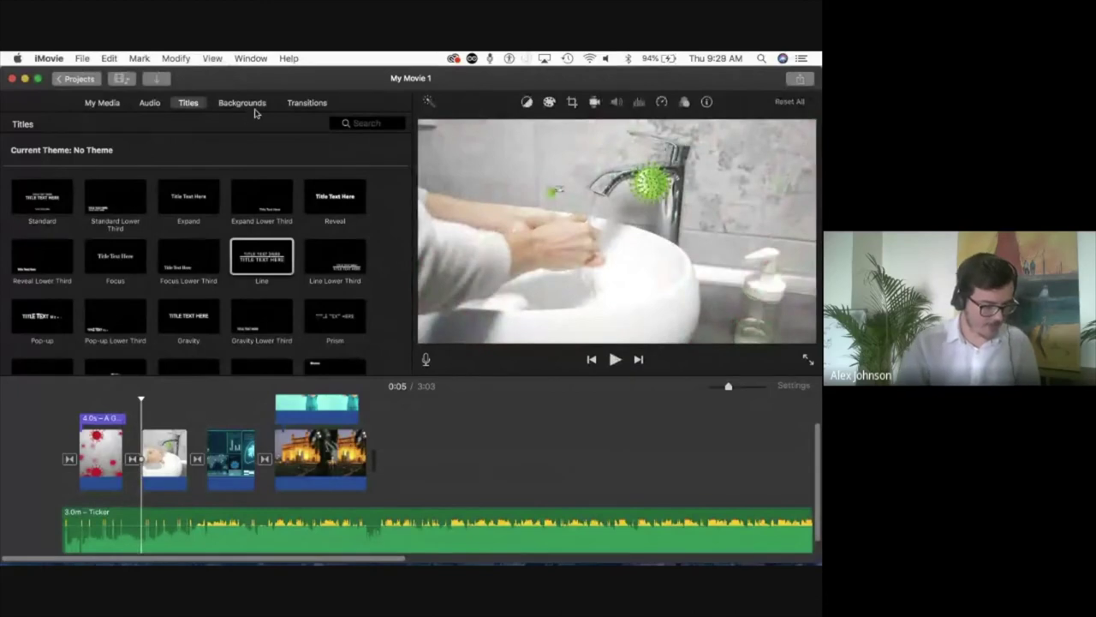
# - Browse the available maps and backgrounds
pyautogui.click(242, 103)
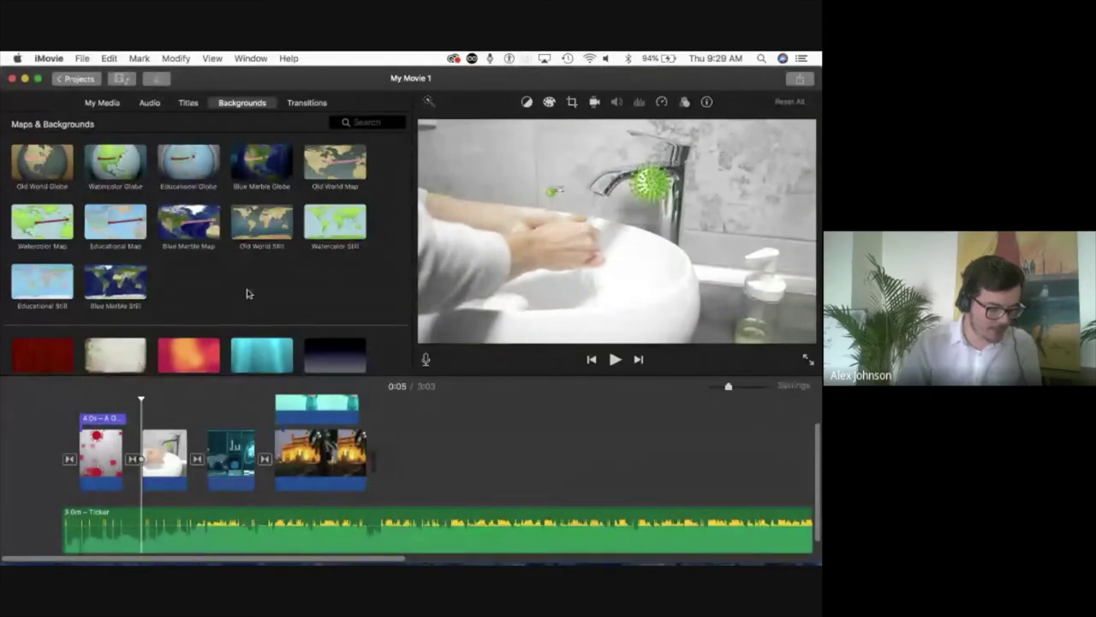
pyautogui.scroll(-5, 247, 294)
pyautogui.scroll(5, 245, 288)
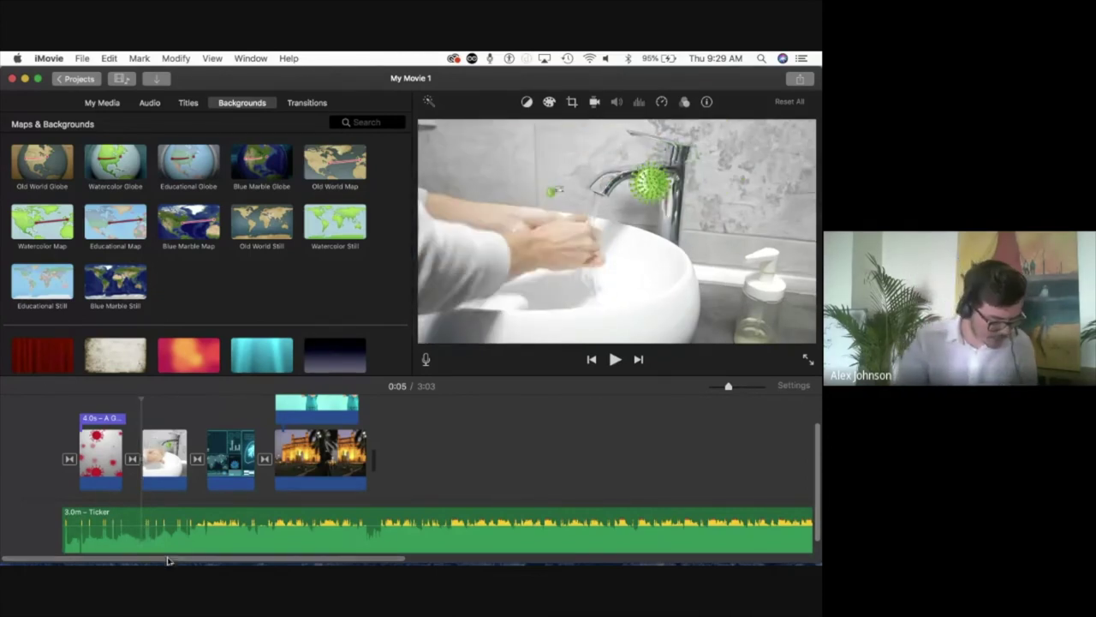
# - Lower the volume of the Ticker music track
pyautogui.click(200, 545)
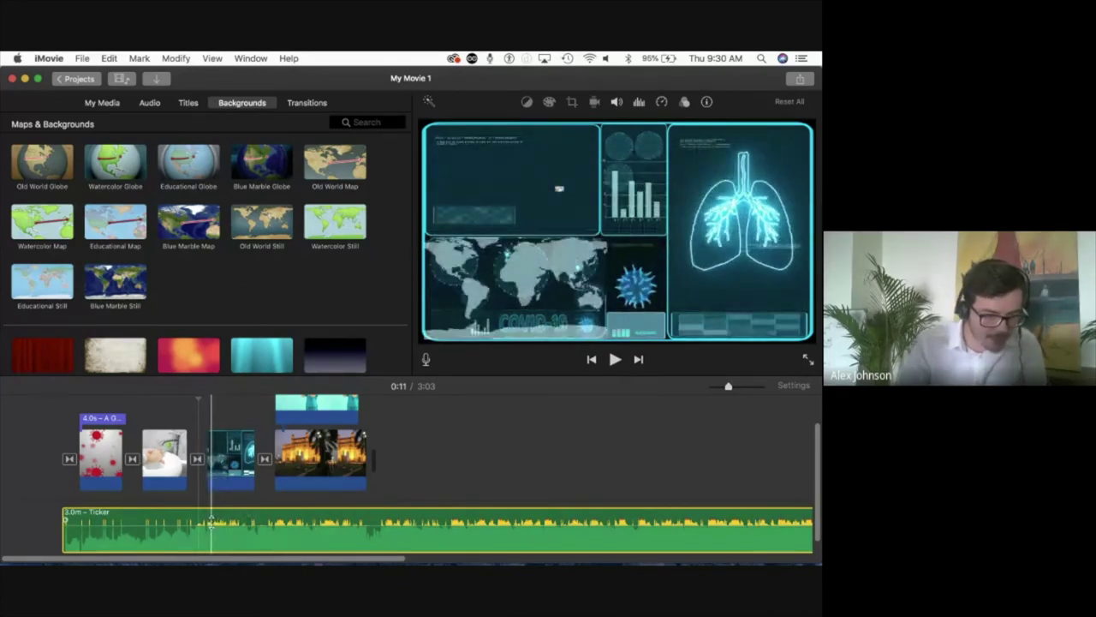
pyautogui.moveTo(211, 522); pyautogui.dragTo(210, 528)
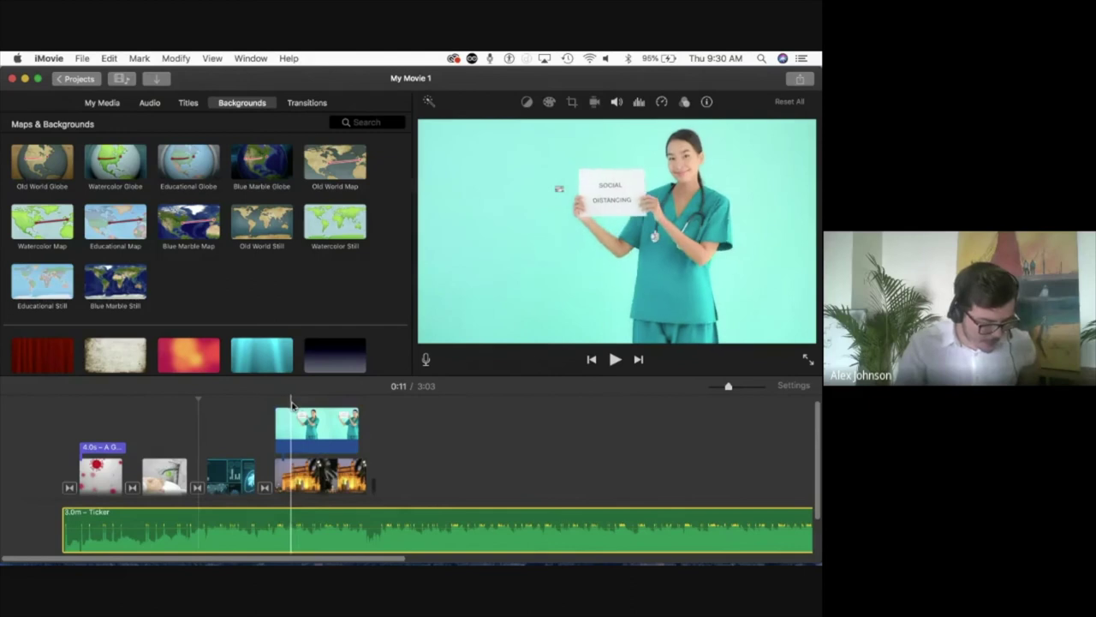
# - Change the overlay style of the social distancing nurse clip to Green/Blue Screen
pyautogui.click(293, 402)
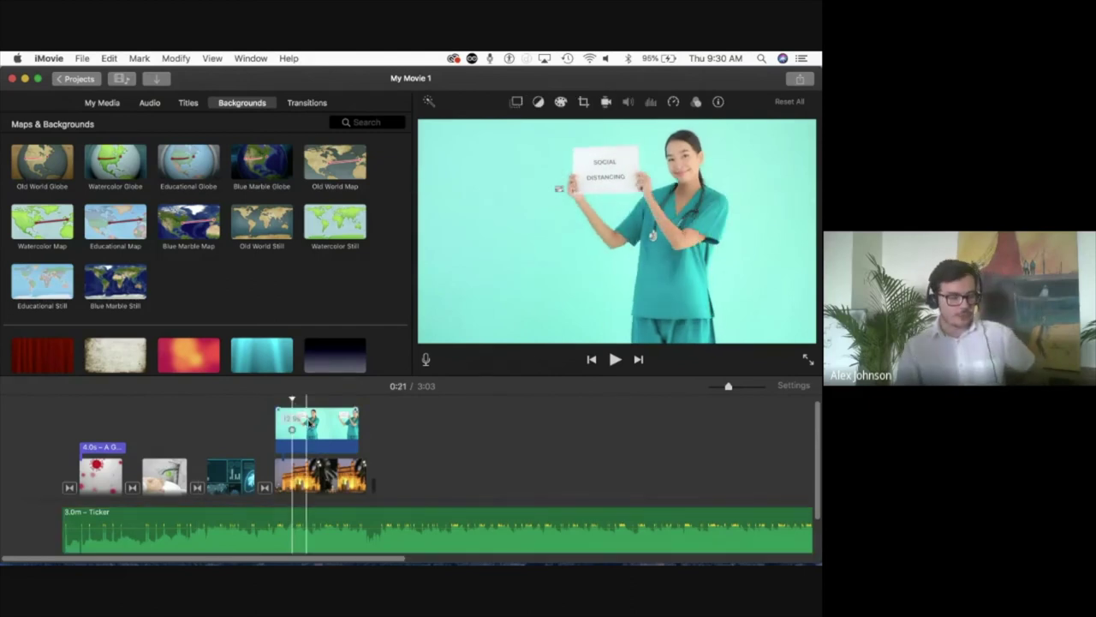
pyautogui.click(311, 423)
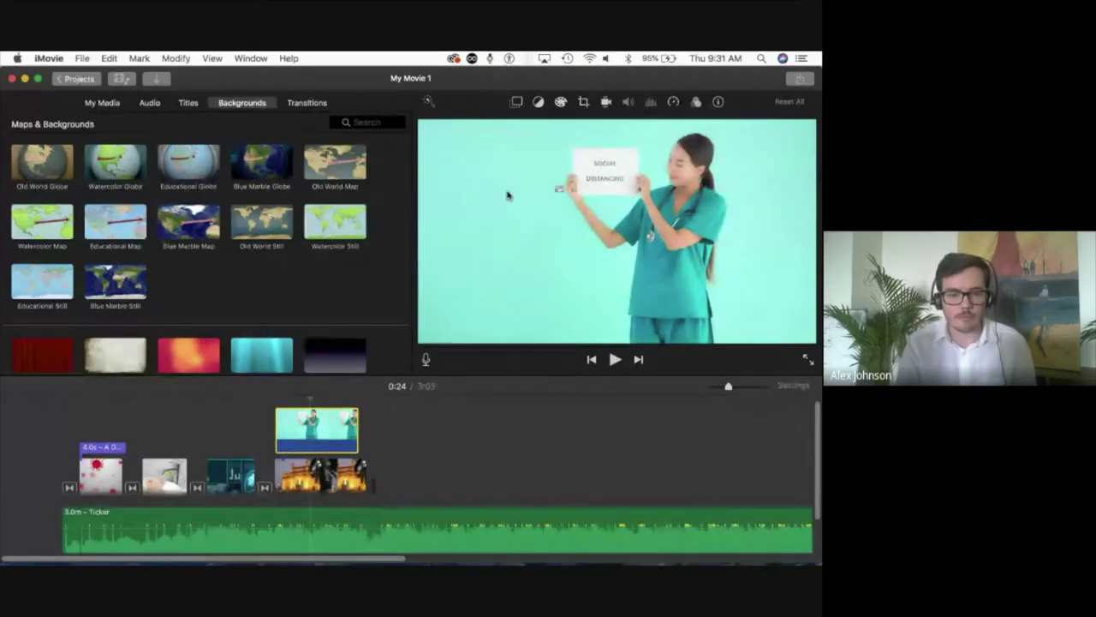
pyautogui.click(290, 440)
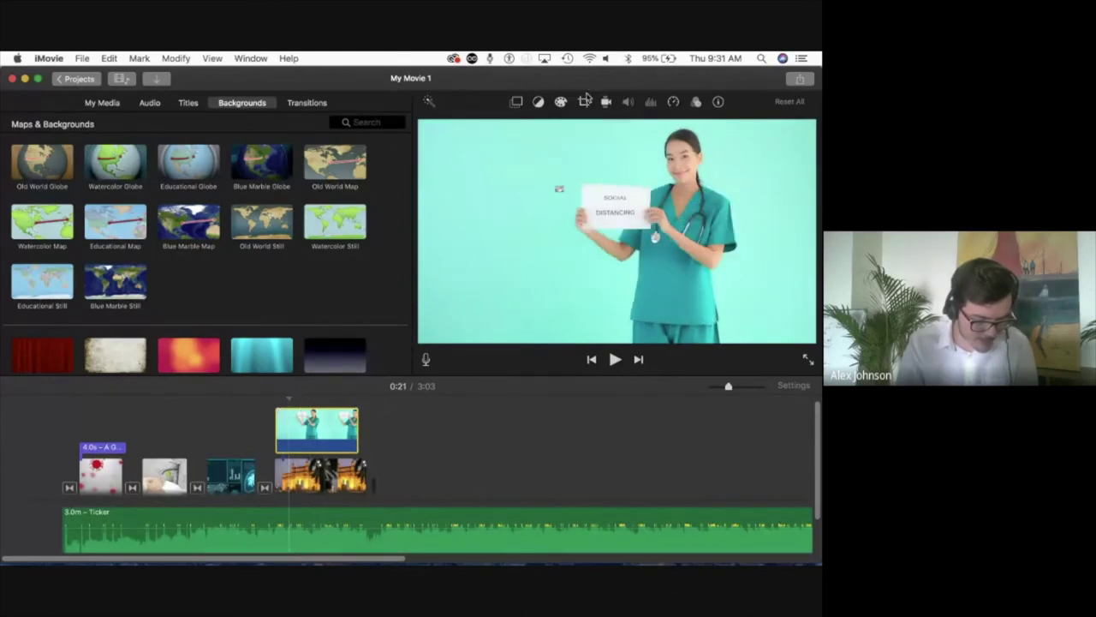
pyautogui.click(515, 103)
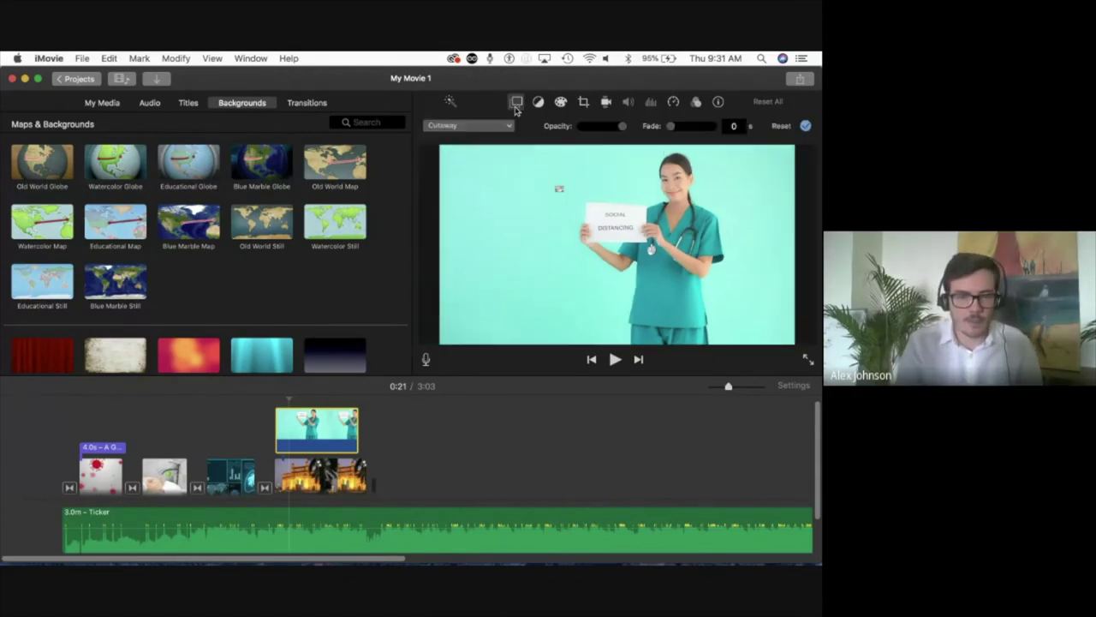
pyautogui.click(477, 129)
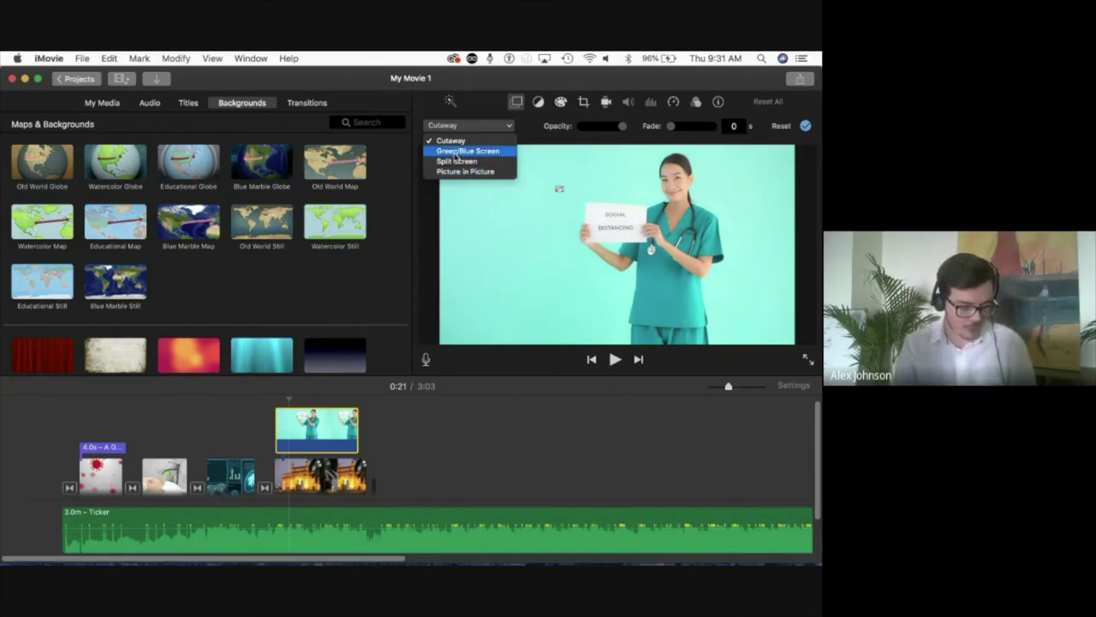
pyautogui.click(456, 152)
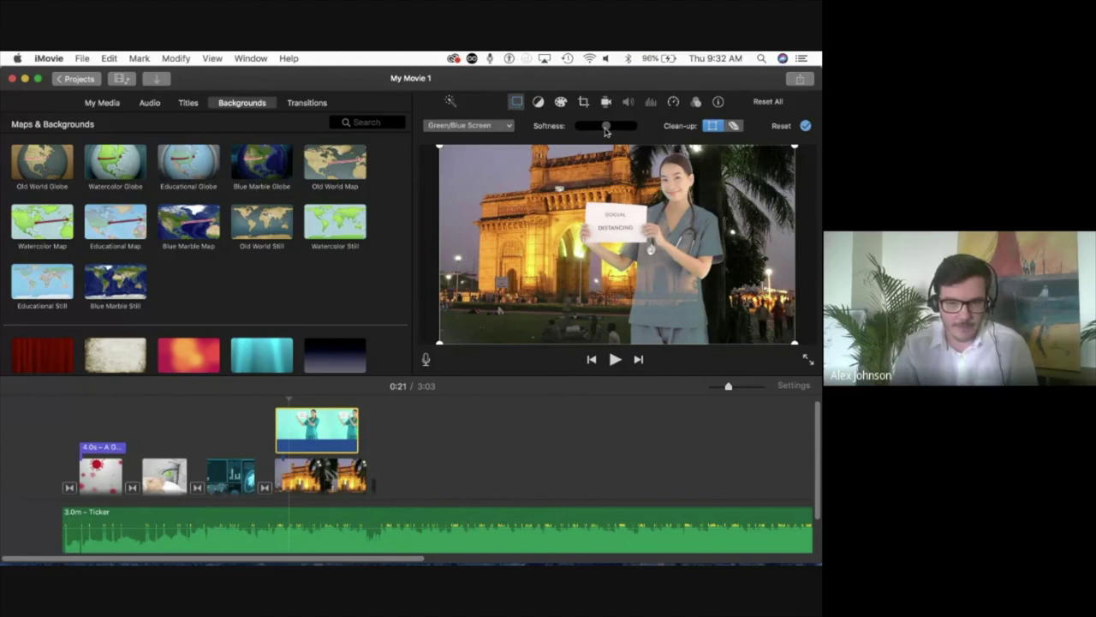
# - Reduce the nurse clip's keying softness to its minimum and try the eraser clean-up before returning to the crop clean-up
pyautogui.moveTo(605, 129); pyautogui.dragTo(649, 132)
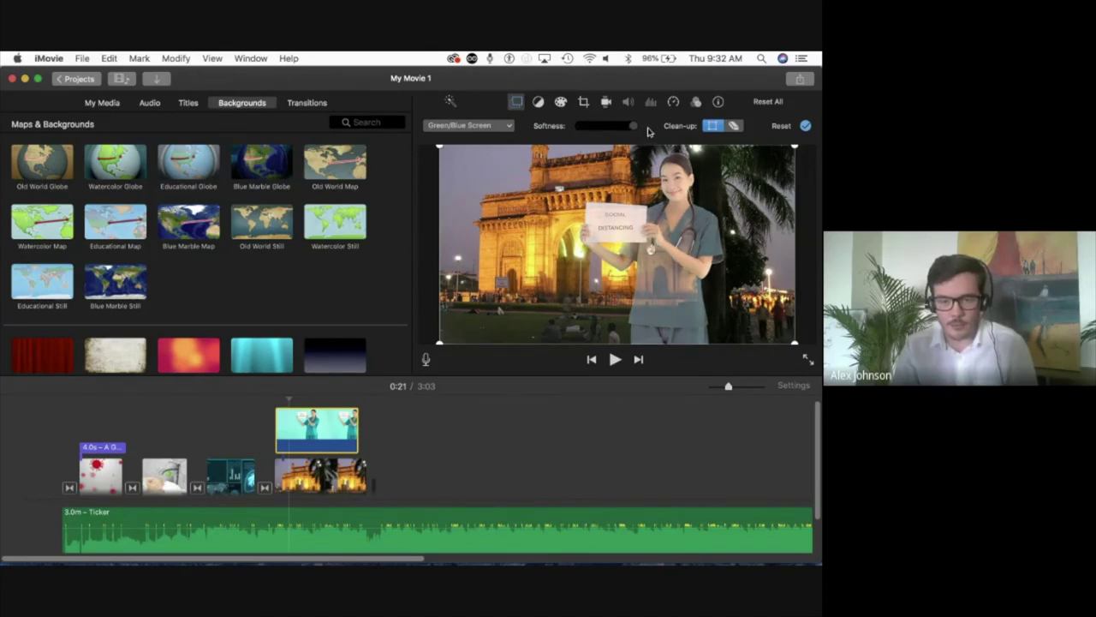
pyautogui.moveTo(634, 126); pyautogui.dragTo(530, 128)
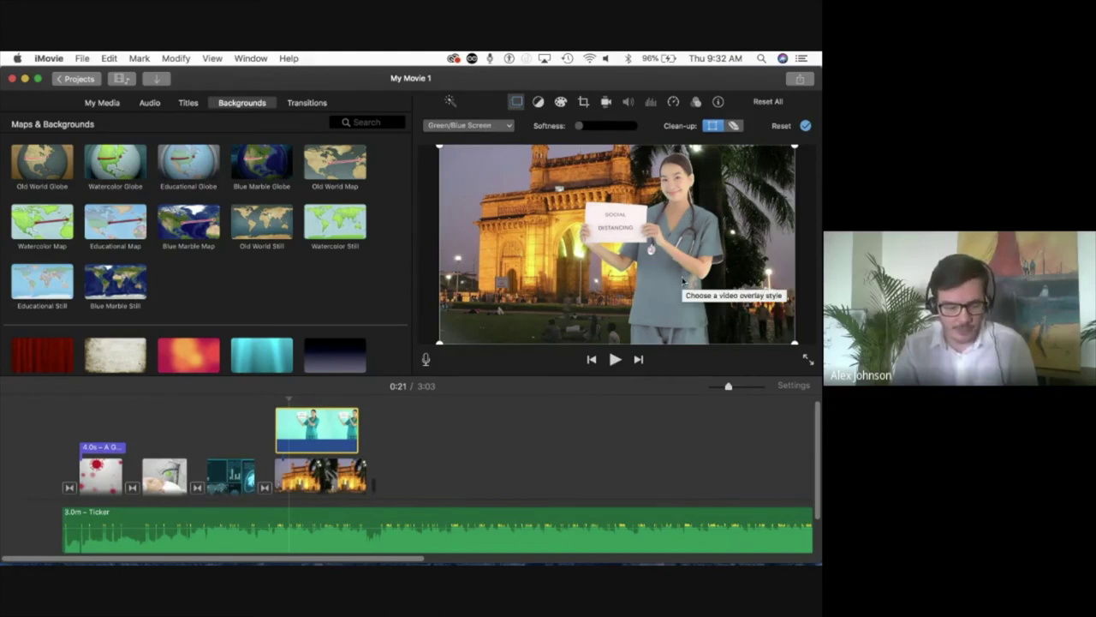
pyautogui.click(735, 127)
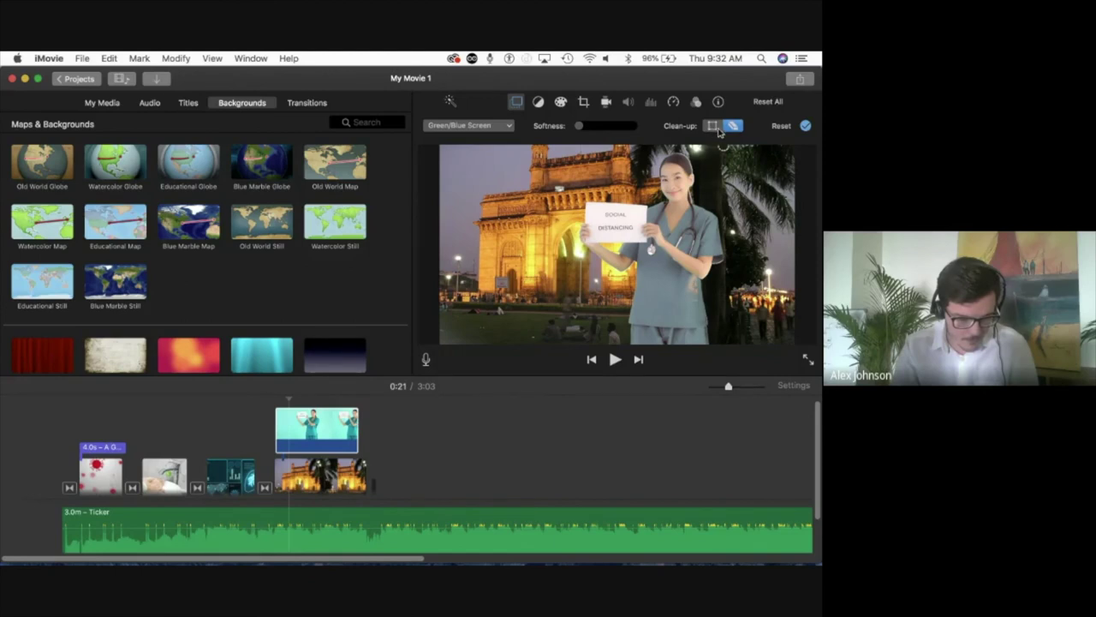
pyautogui.click(713, 126)
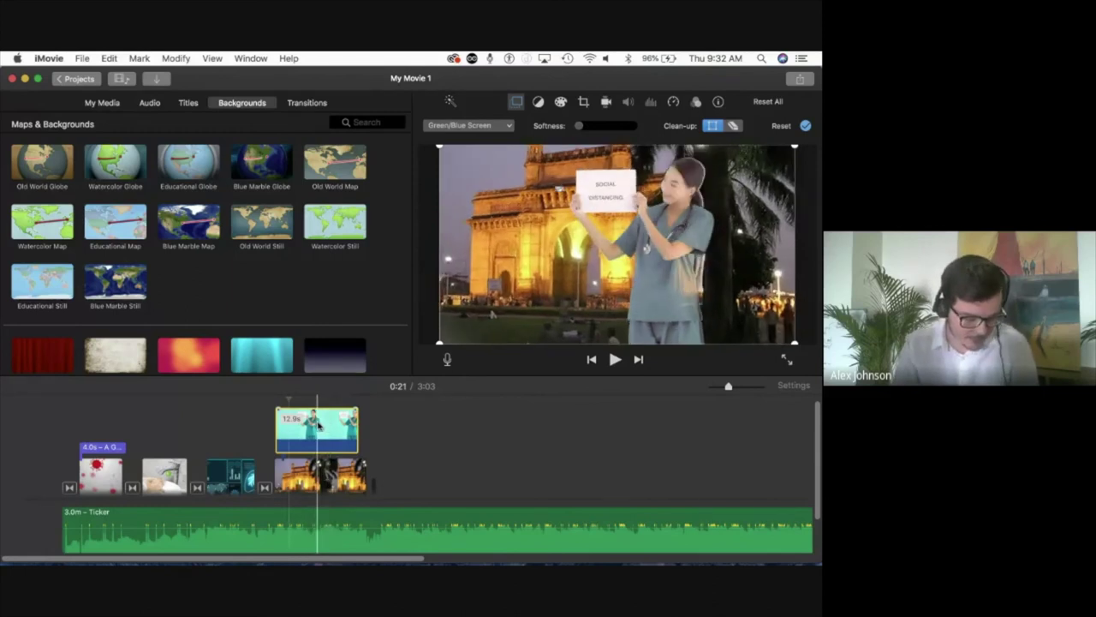
# - Play back the keyed nurse clip over the monument footage and return the playhead to the clip's start
pyautogui.click(274, 402)
pyautogui.press('space')
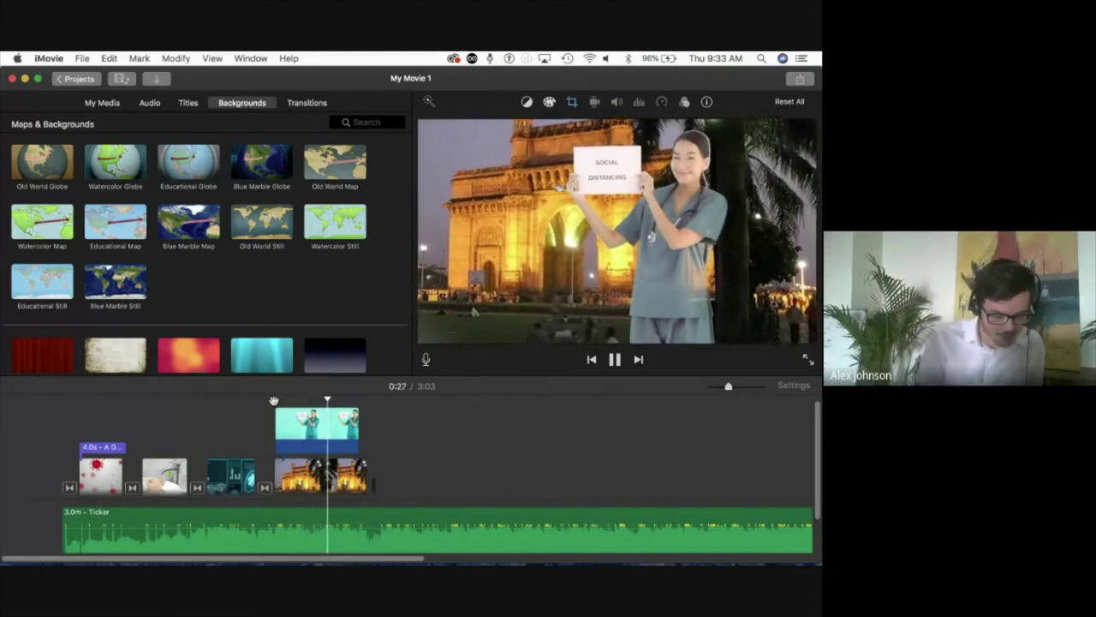
pyautogui.press('space')
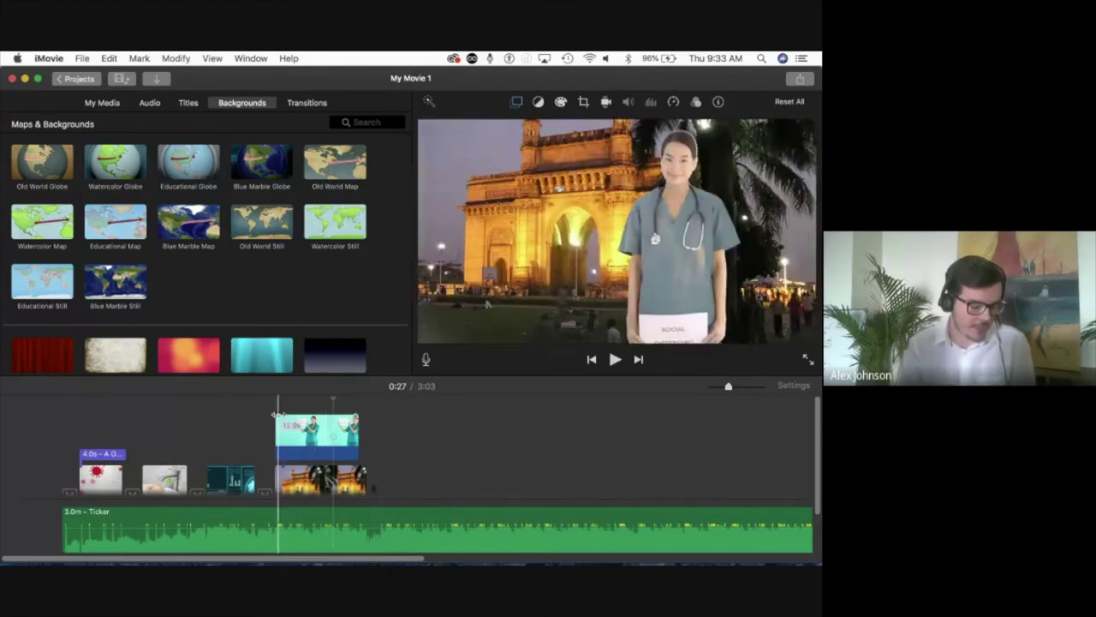
pyautogui.click(275, 405)
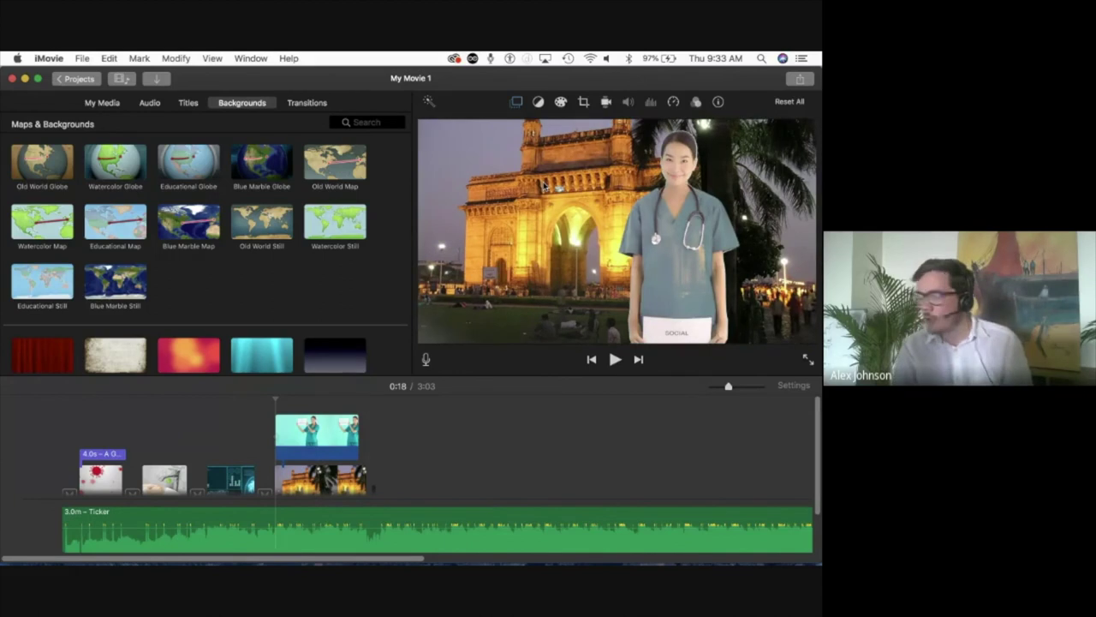
# - Auto-enhance the hand-washing clip
pyautogui.click(167, 480)
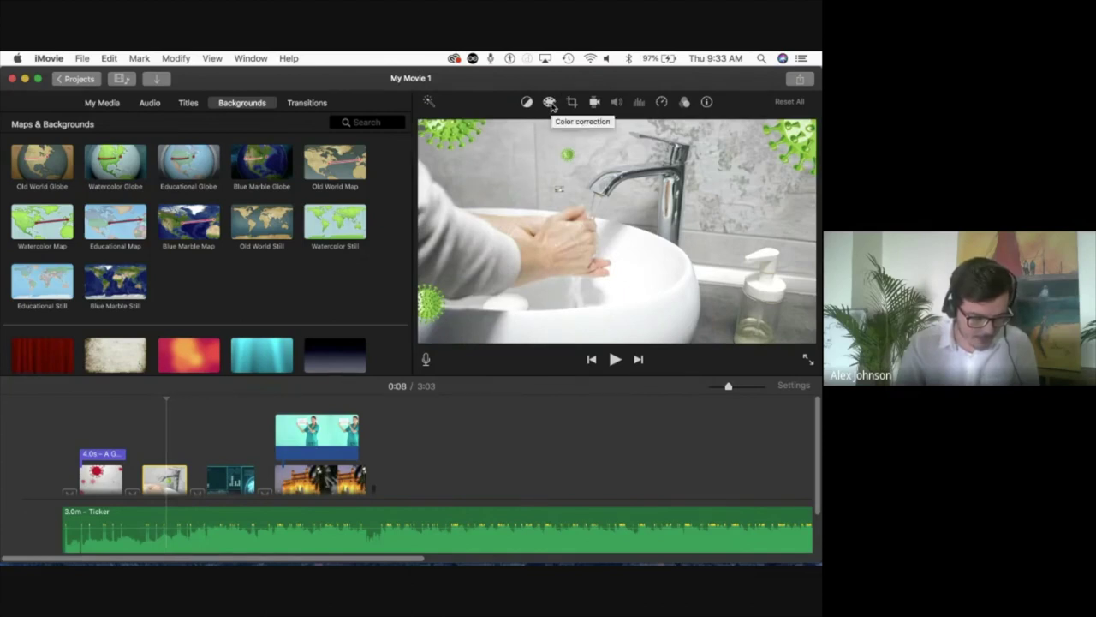
pyautogui.click(428, 102)
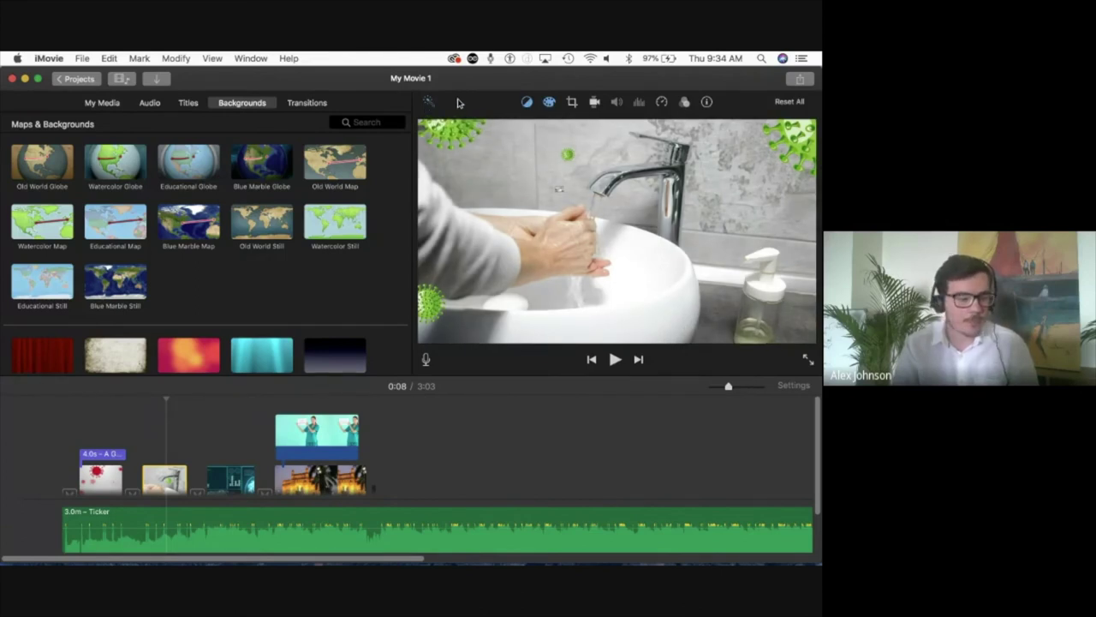
# - Review the hand-washing clip's color balance, color correction, cropping, stabilization and speed settings
pyautogui.click(527, 102)
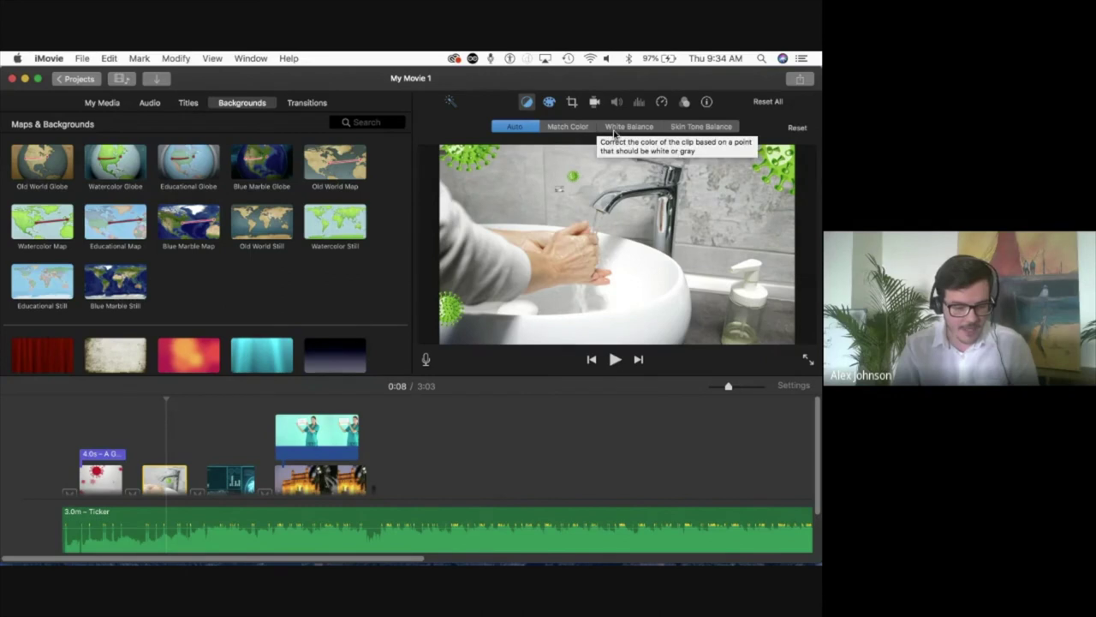
pyautogui.click(549, 103)
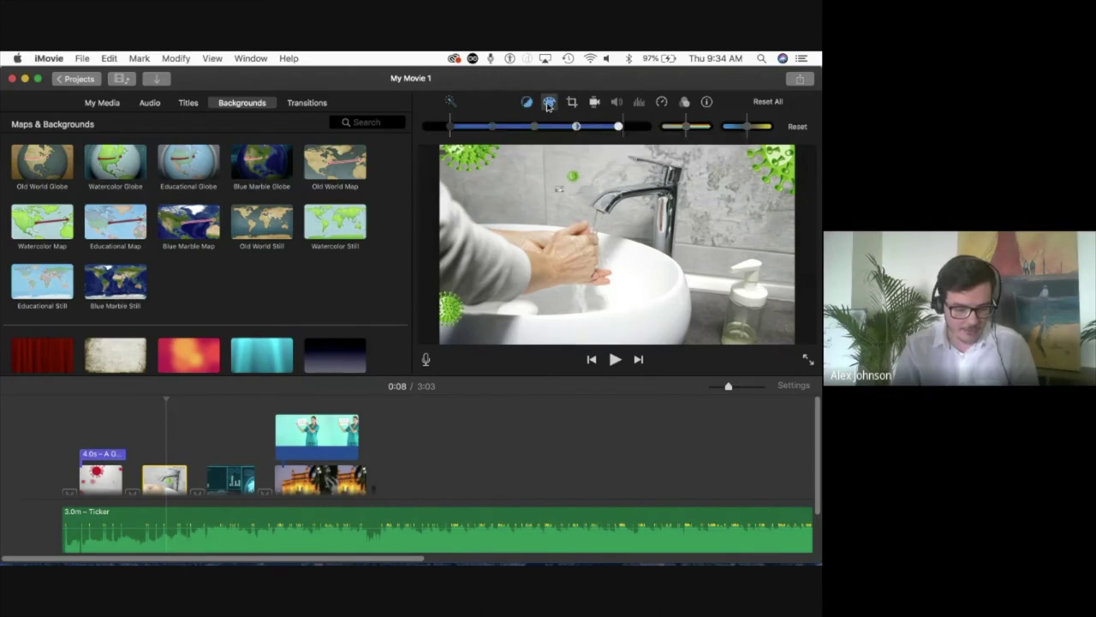
pyautogui.click(572, 101)
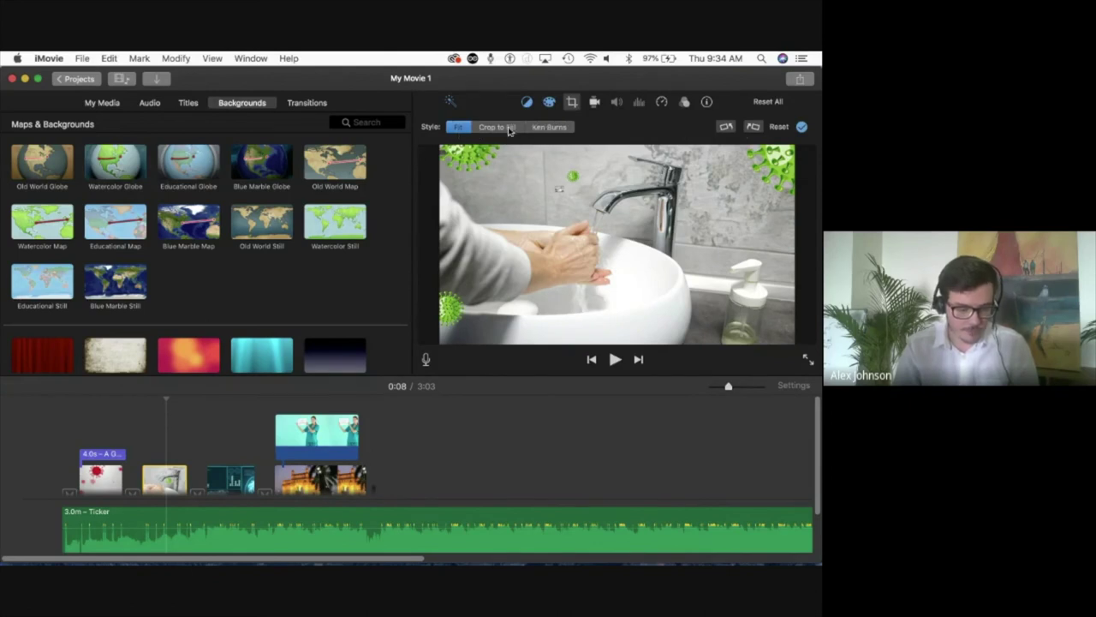
pyautogui.click(595, 102)
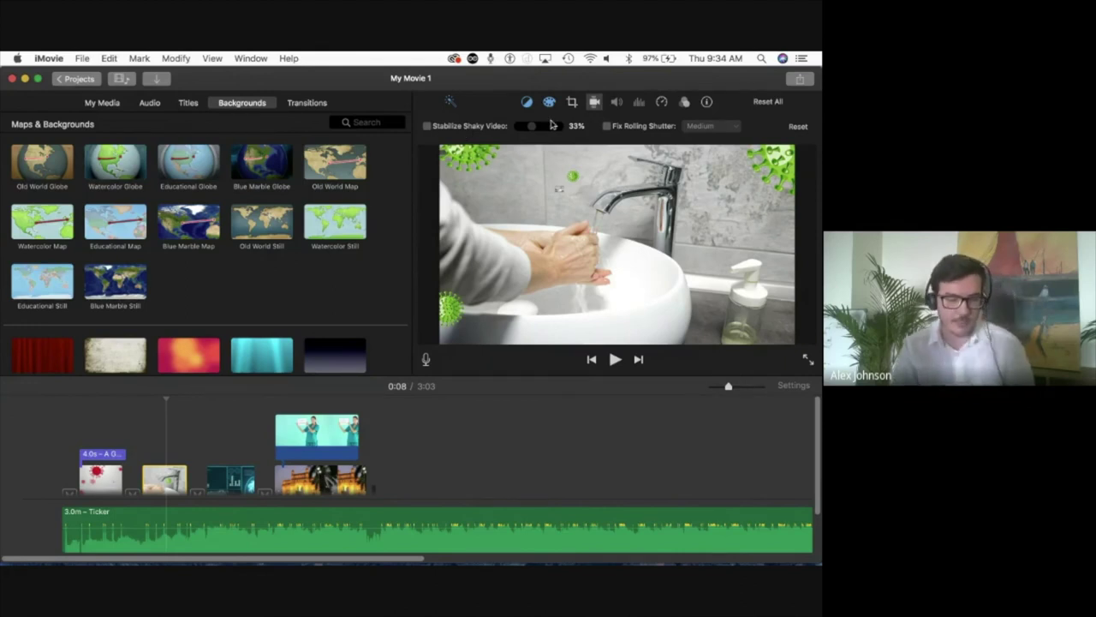
pyautogui.click(662, 104)
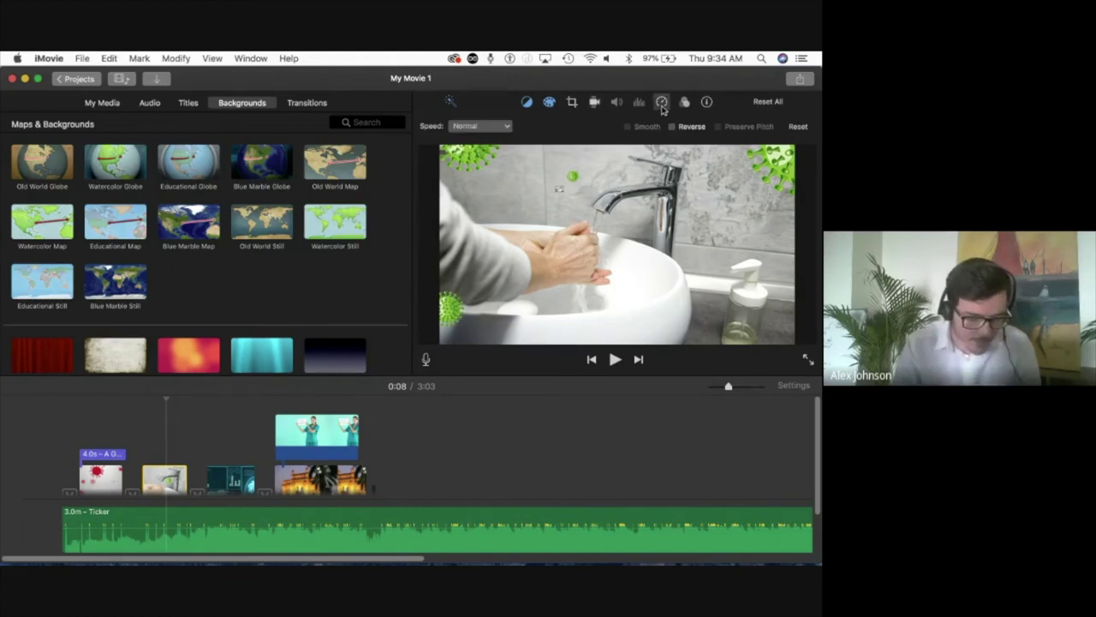
# - Check the speed presets for the hand-washing clip, and apply the X-Ray clip filter to it
pyautogui.click(467, 129)
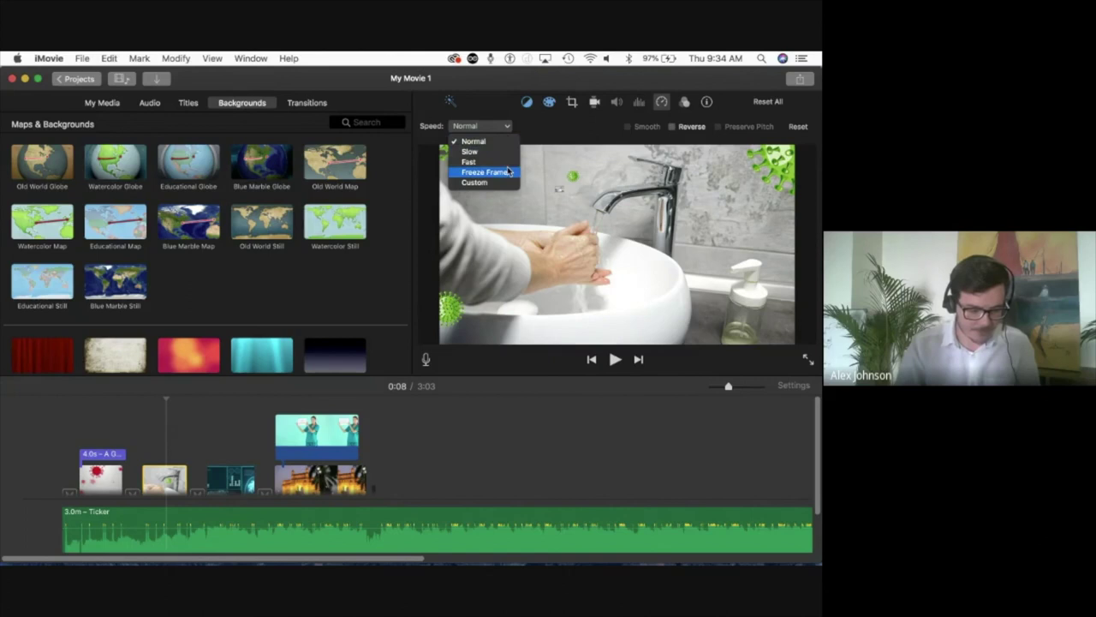
pyautogui.click(543, 126)
pyautogui.click(687, 102)
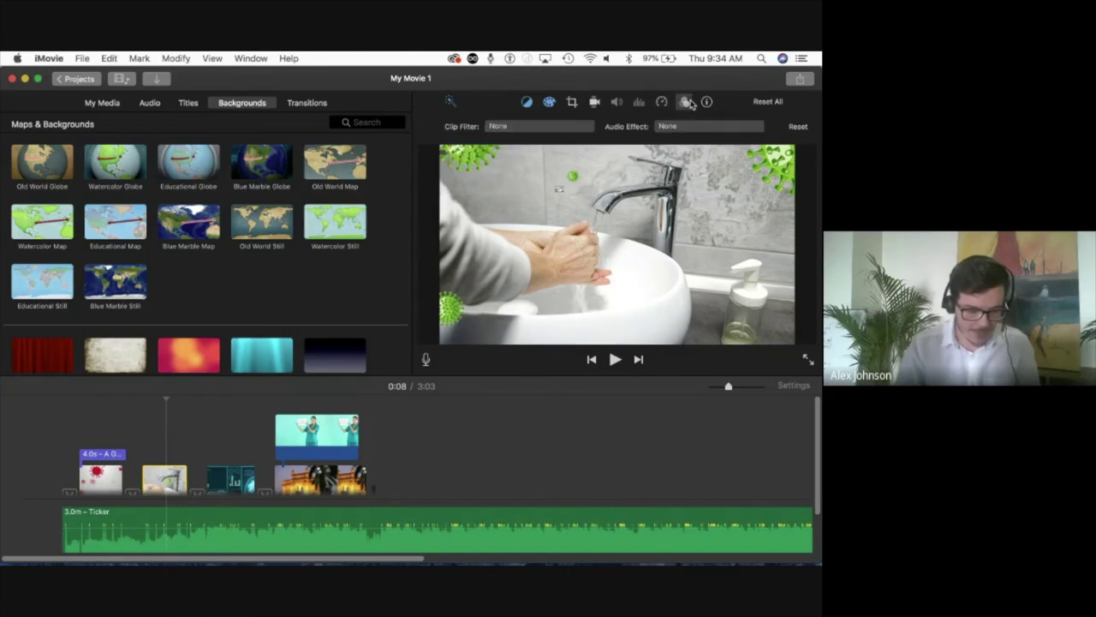
pyautogui.click(578, 128)
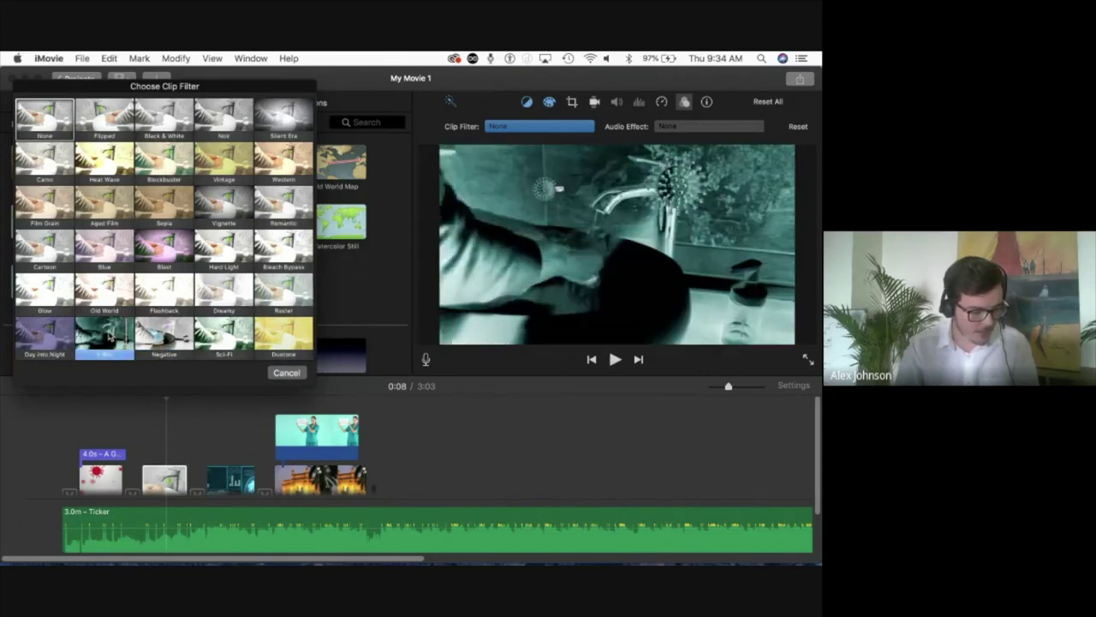
pyautogui.click(106, 338)
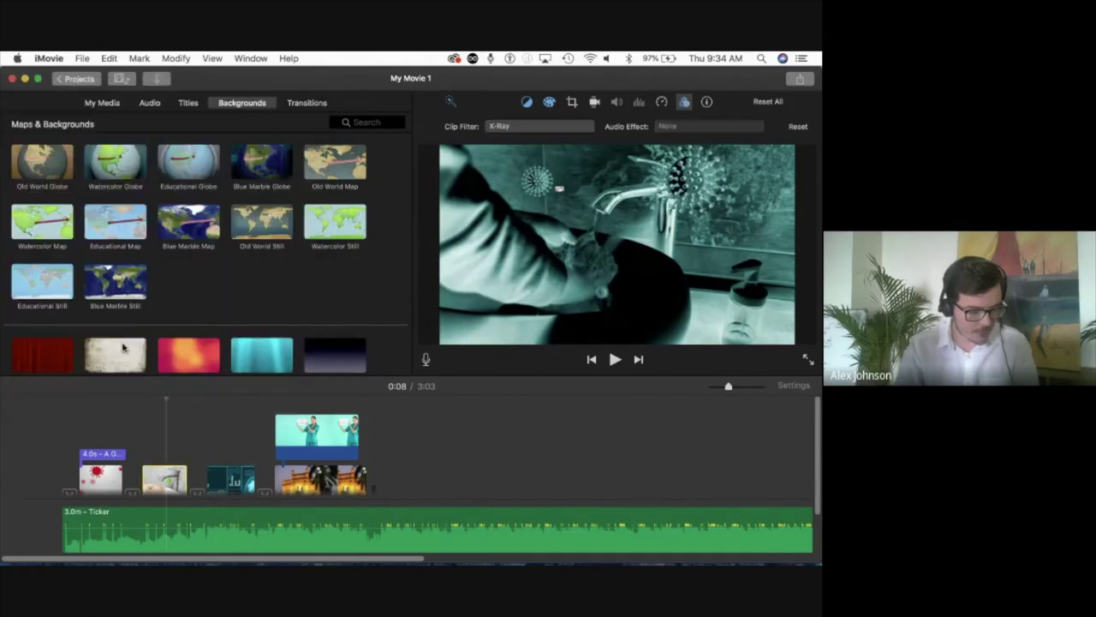
# - Play back the hand-washing clip from near its start to preview the X-Ray filter, and stop partway through
pyautogui.click(209, 479)
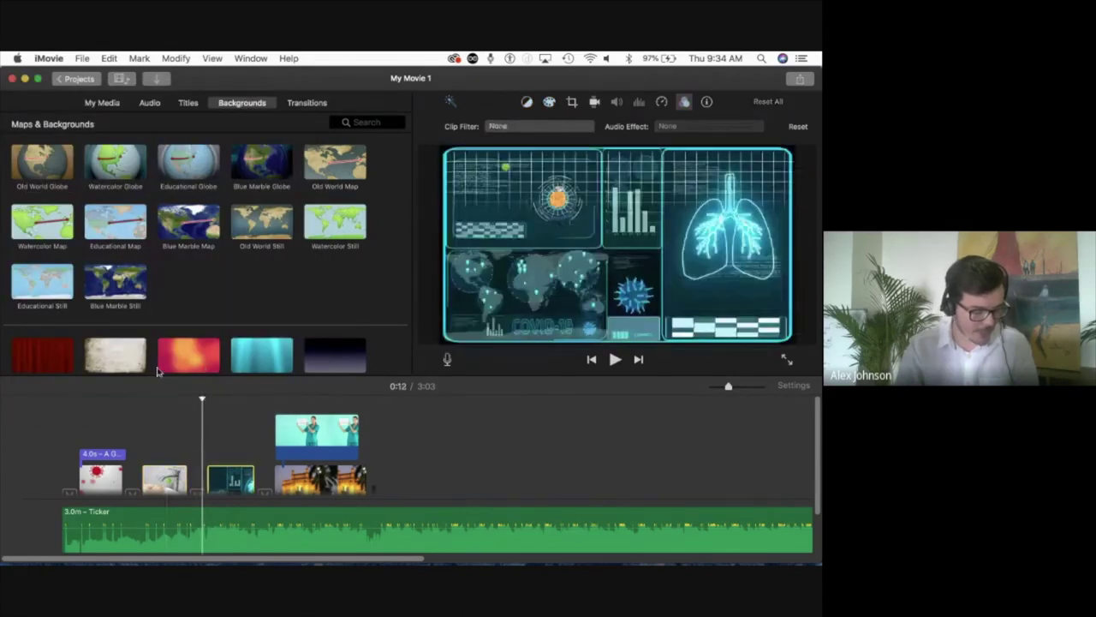
pyautogui.click(142, 417)
pyautogui.press('space')
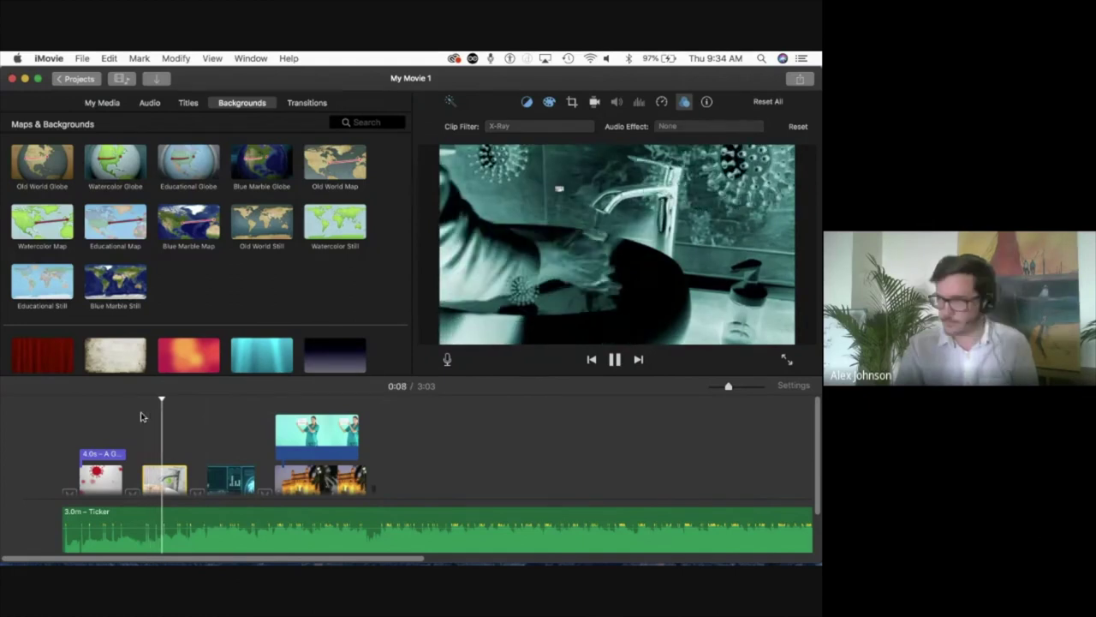
pyautogui.press('space')
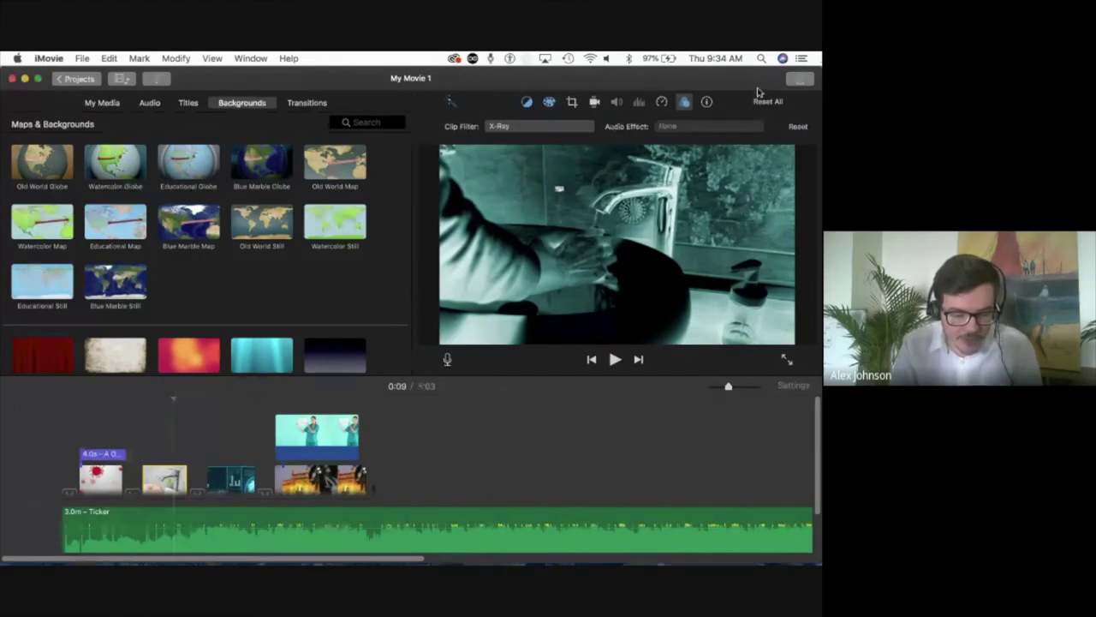
# - Start exporting the movie as a file and title the export "COVID Video"
pyautogui.click(801, 80)
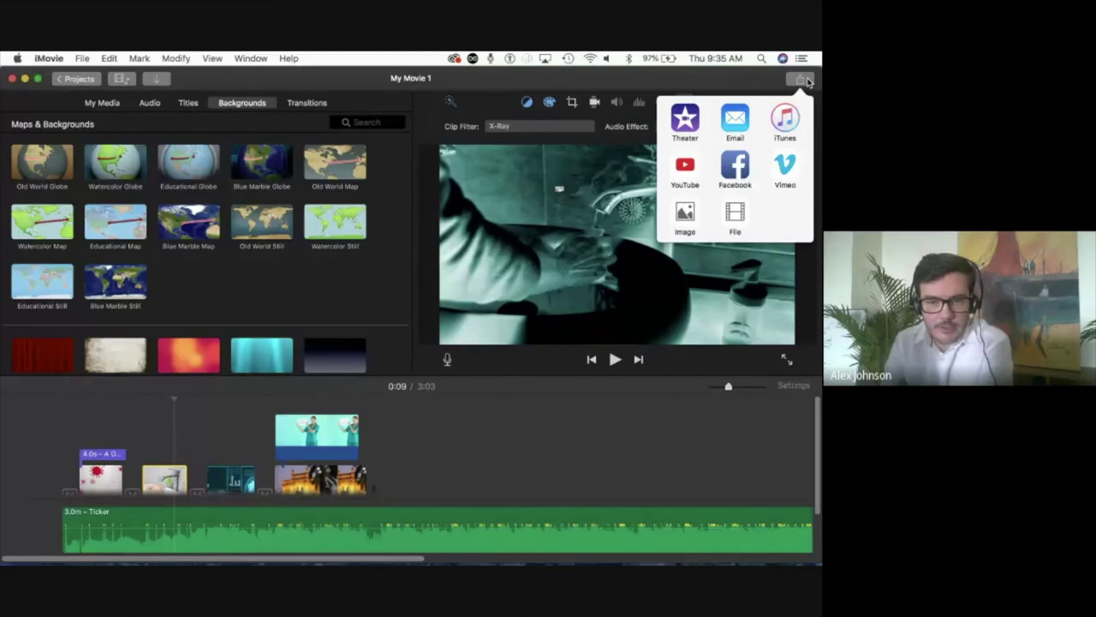
pyautogui.click(735, 216)
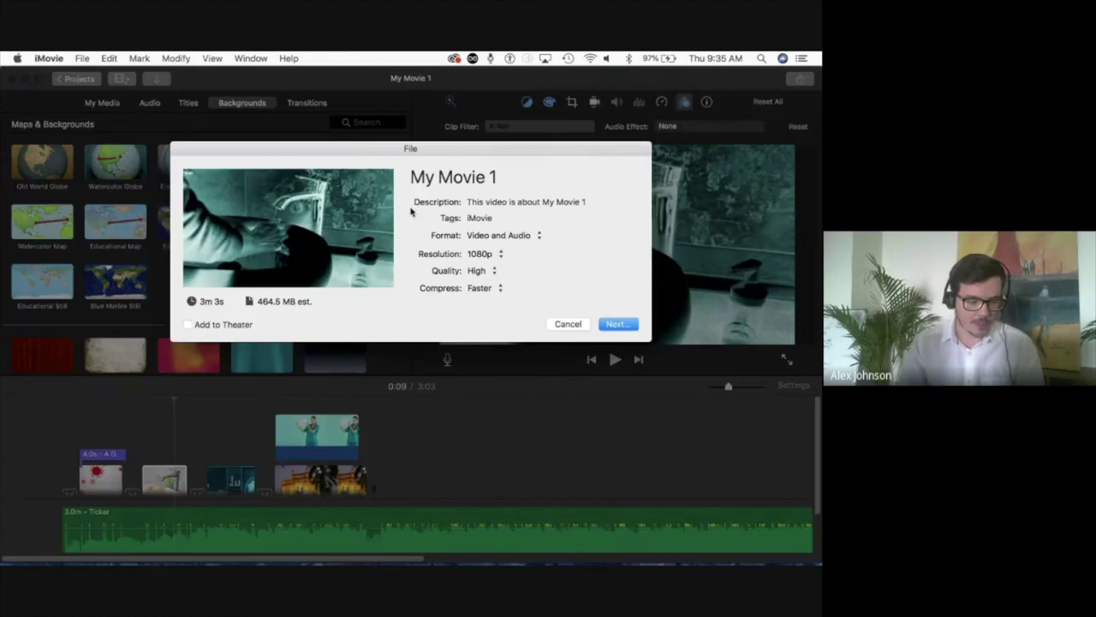
pyautogui.click(504, 180)
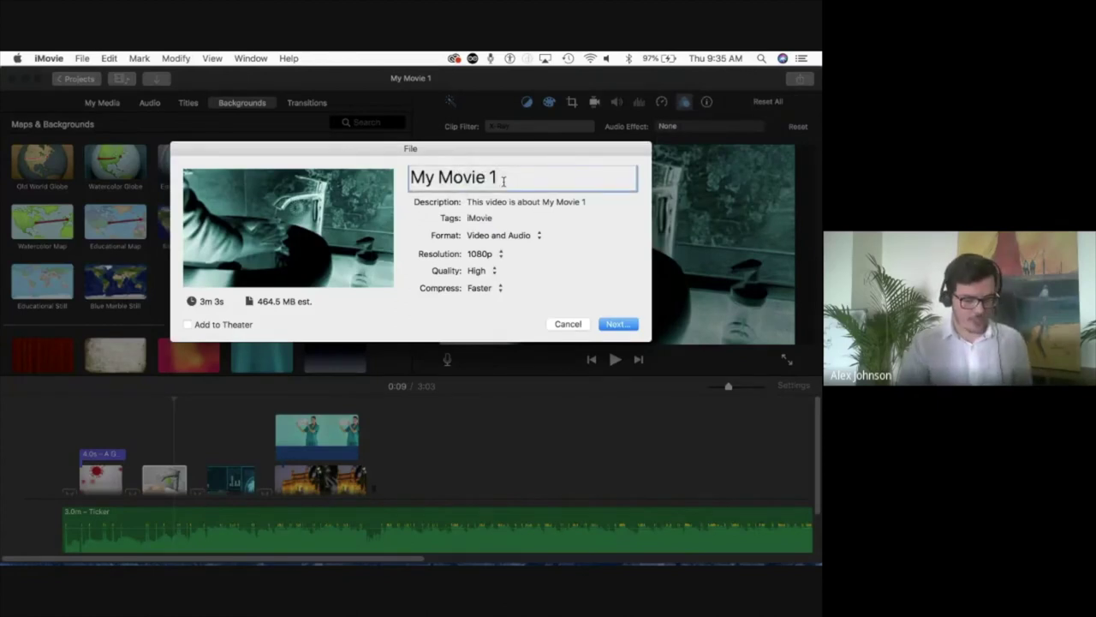
pyautogui.press('super+a')
pyautogui.write('C')
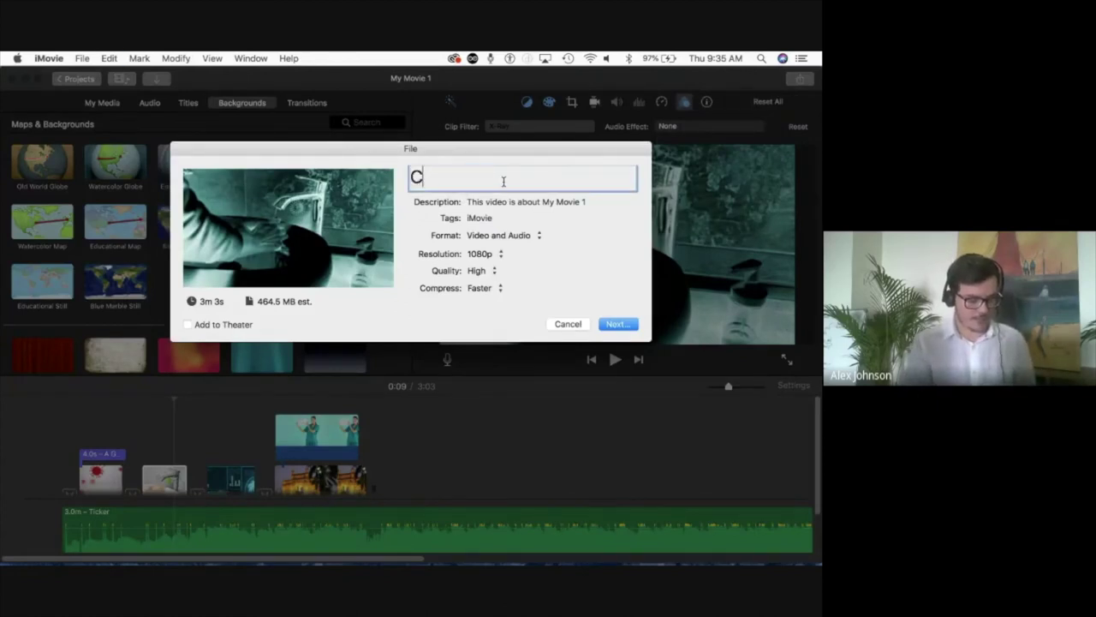
pyautogui.write('OVID Video')
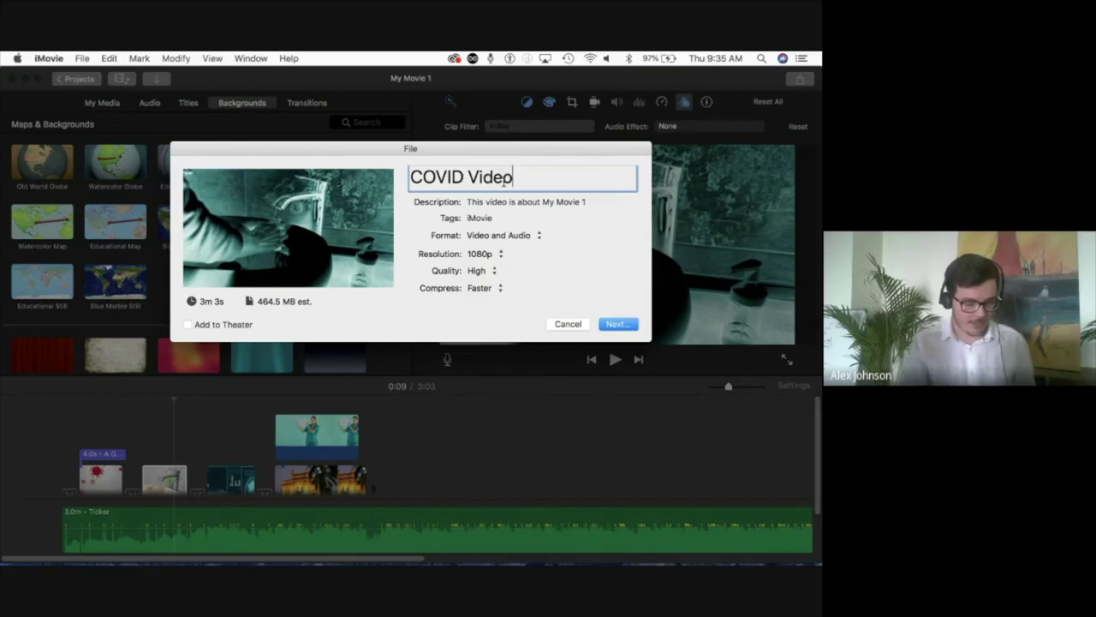
# - Review the export resolution choices, keep 1080p, and cancel the file export
pyautogui.click(479, 255)
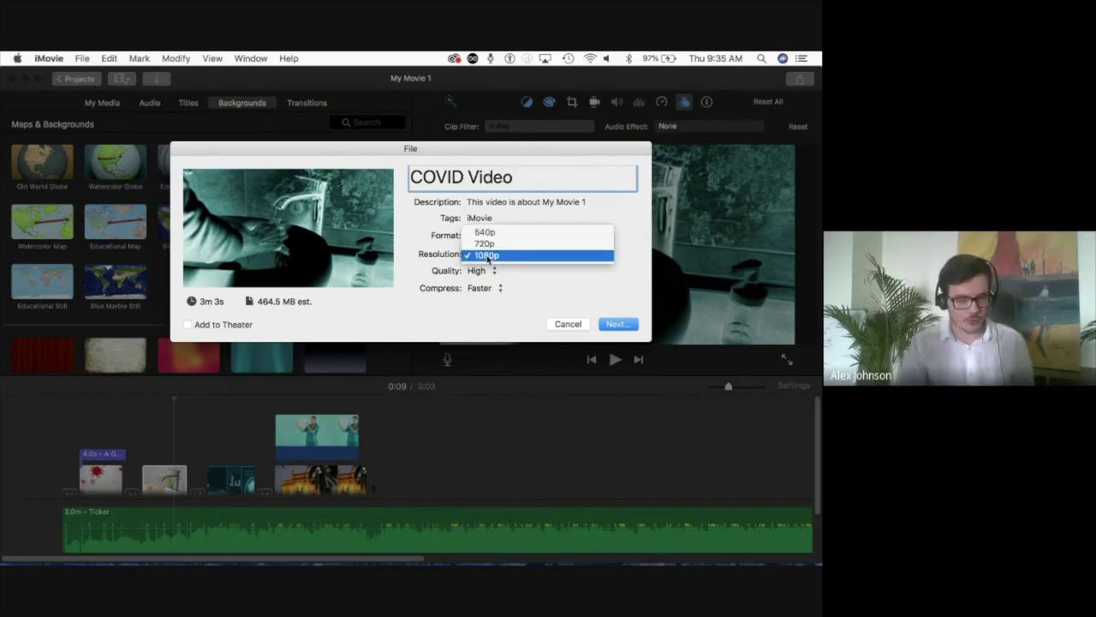
pyautogui.click(492, 257)
pyautogui.click(493, 257)
pyautogui.click(492, 255)
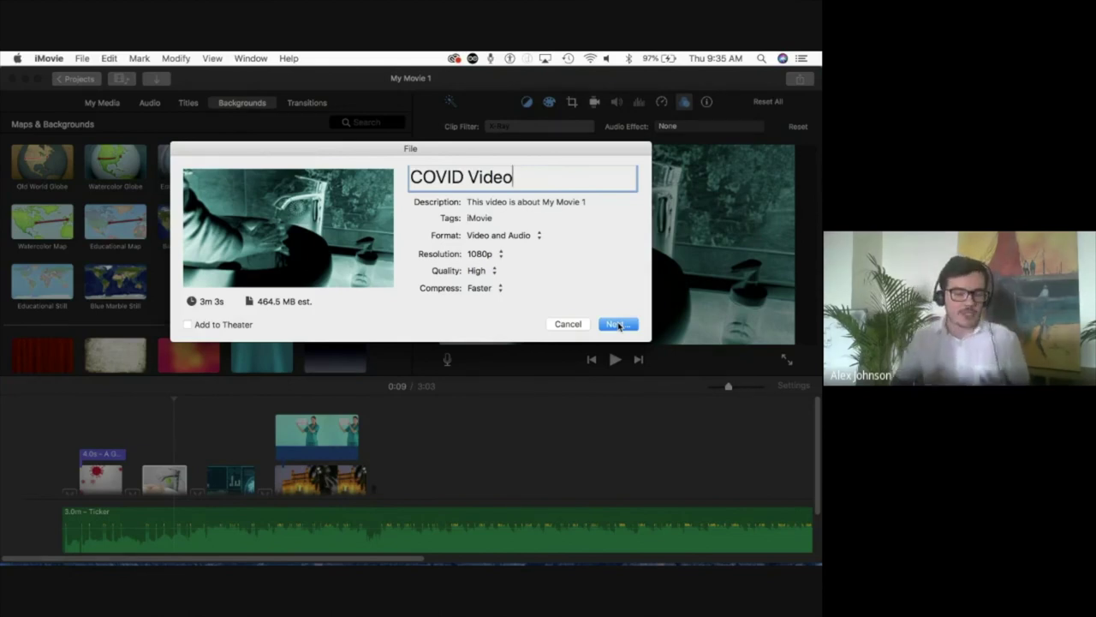
pyautogui.click(568, 327)
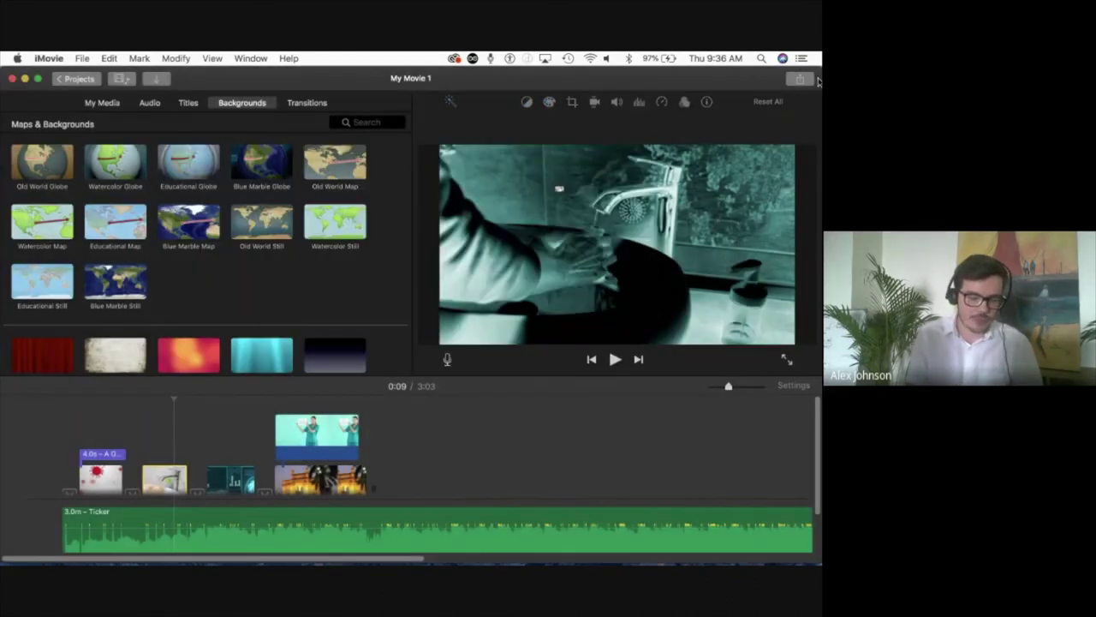
# - Open the movie's sharing destinations
pyautogui.click(800, 79)
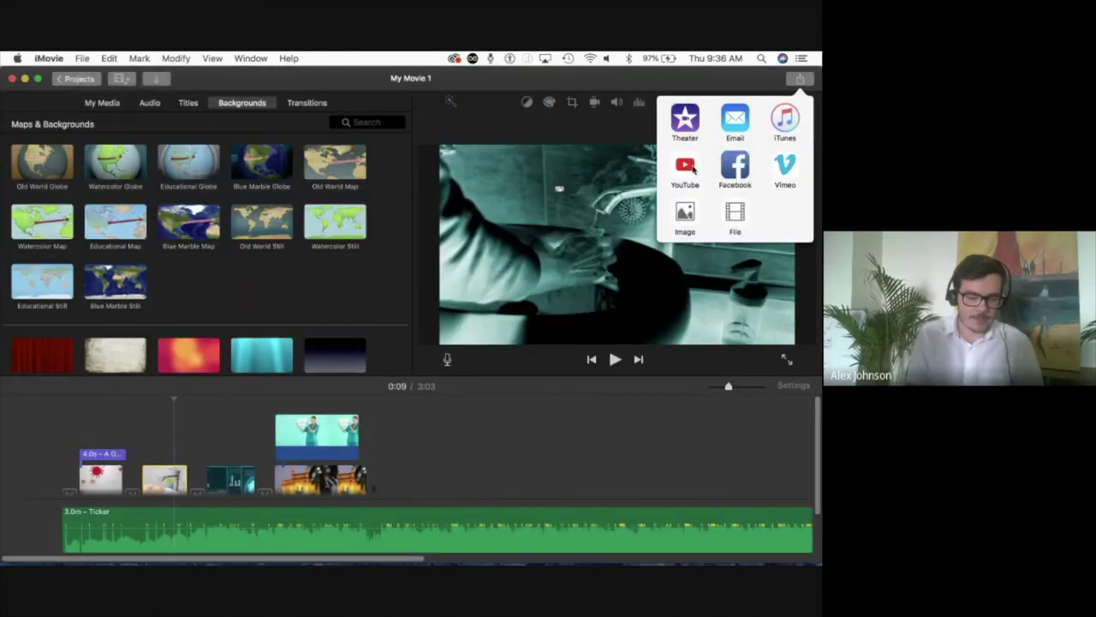